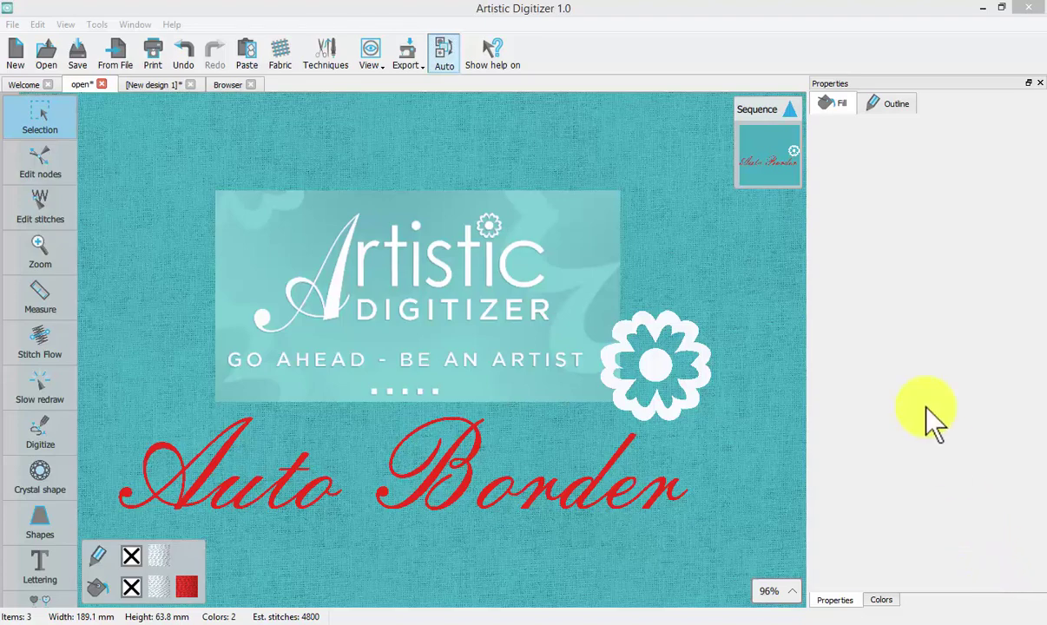
- Bring the Artistic Digitizer window into focus
{"action": "left_click", "coordinate": [556, 51]}
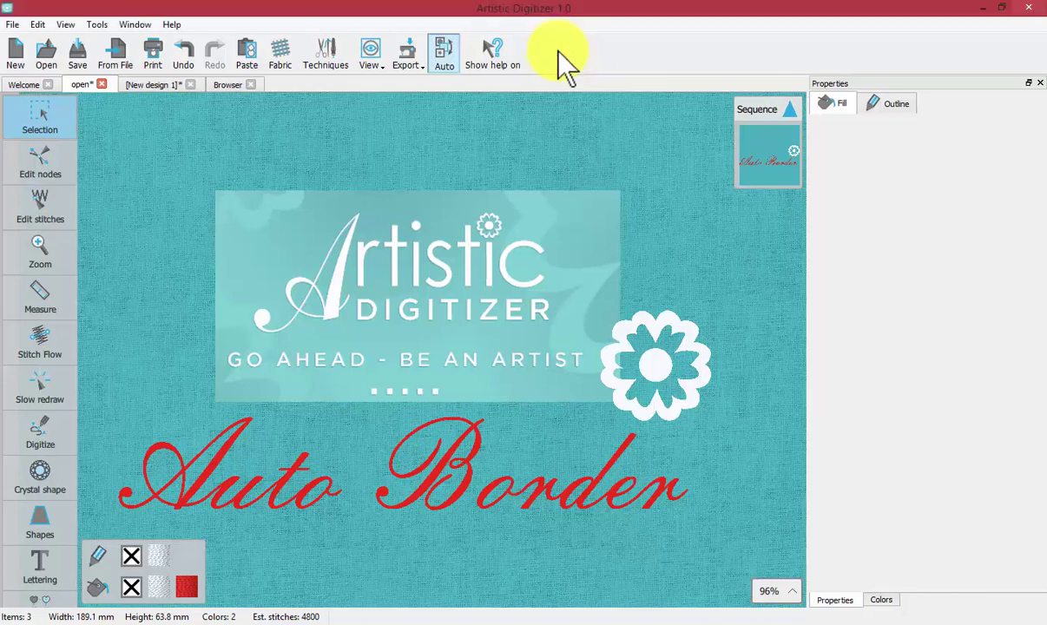
- Open sample ASC-00000.cmx from the design browser and marquee-select all its parts
{"action": "left_click", "coordinate": [225, 85]}
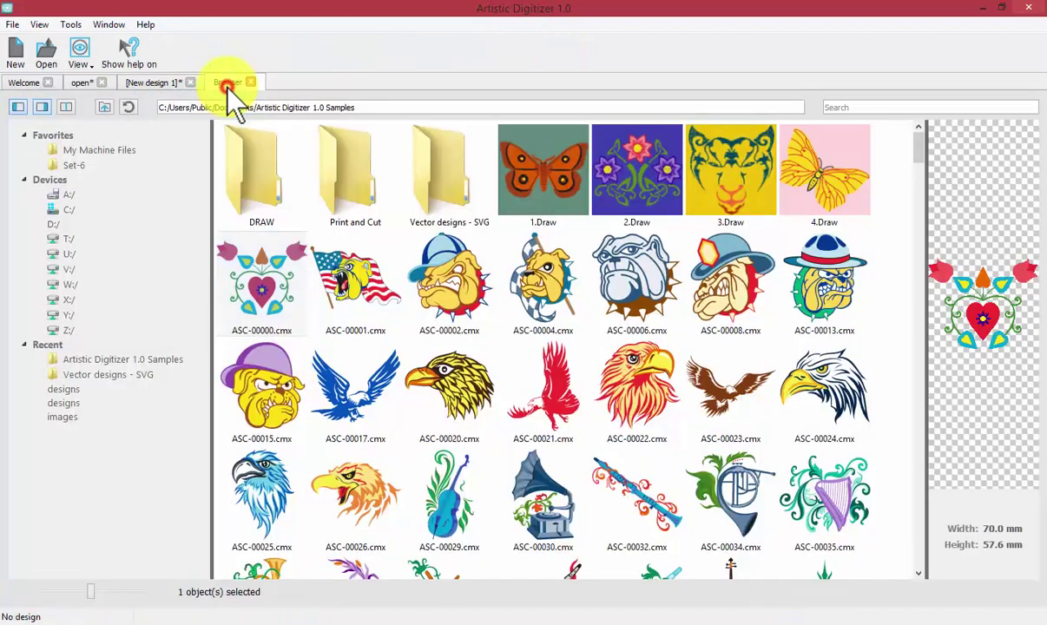
{"action": "left_click", "coordinate": [246, 265]}
{"action": "double_click", "coordinate": [247, 265]}
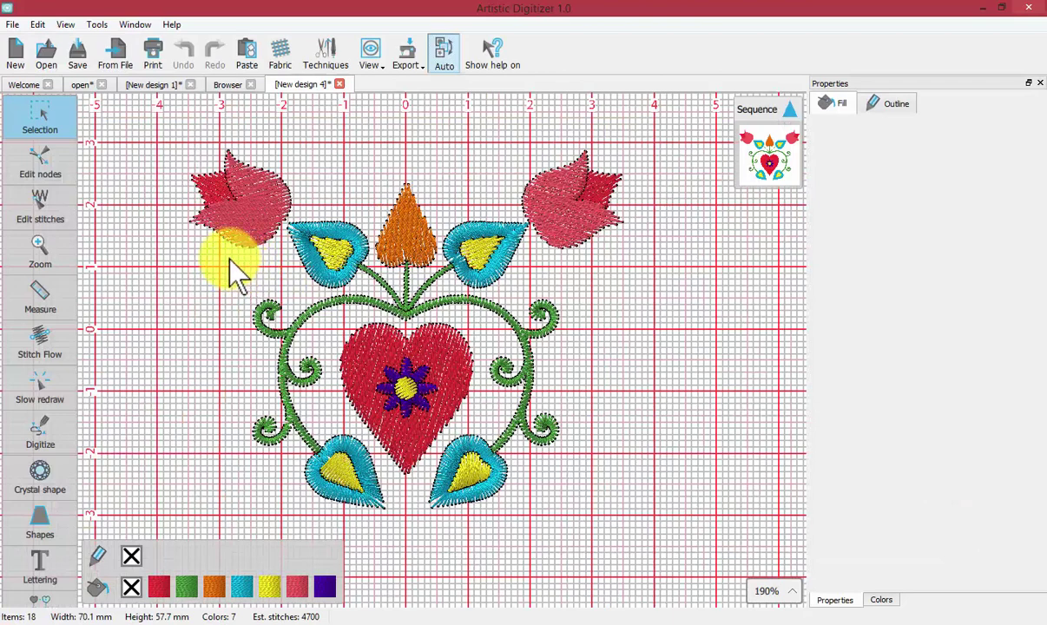
{"action": "left_click_drag", "start_coordinate": [159, 123], "coordinate": [690, 507]}
{"action": "scroll", "coordinate": [679, 277], "scroll_direction": "up", "scroll_amount": 3}
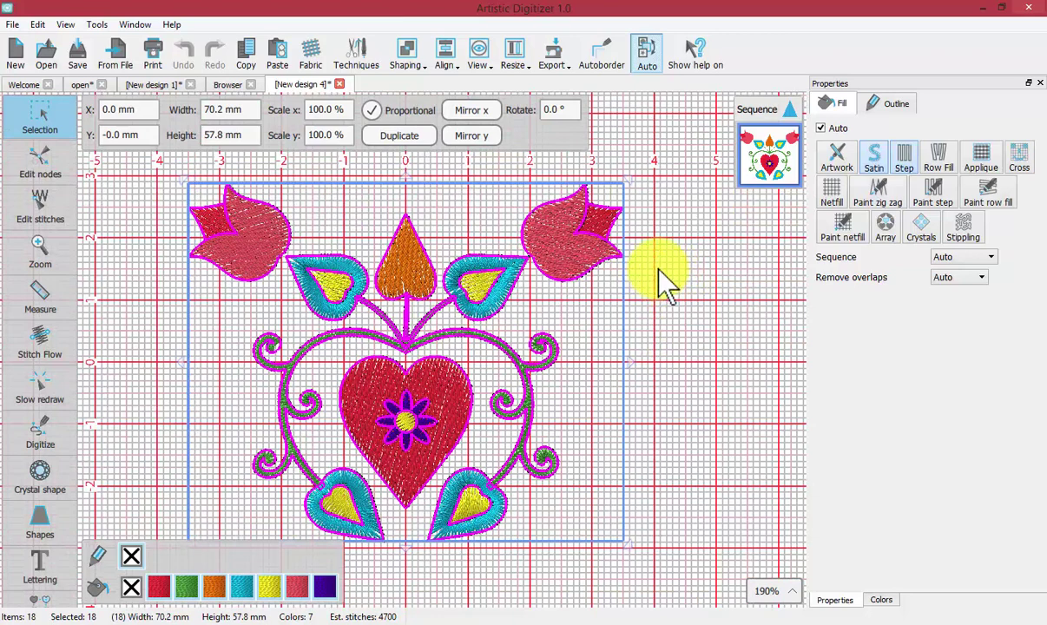
{"action": "left_click", "coordinate": [602, 51]}
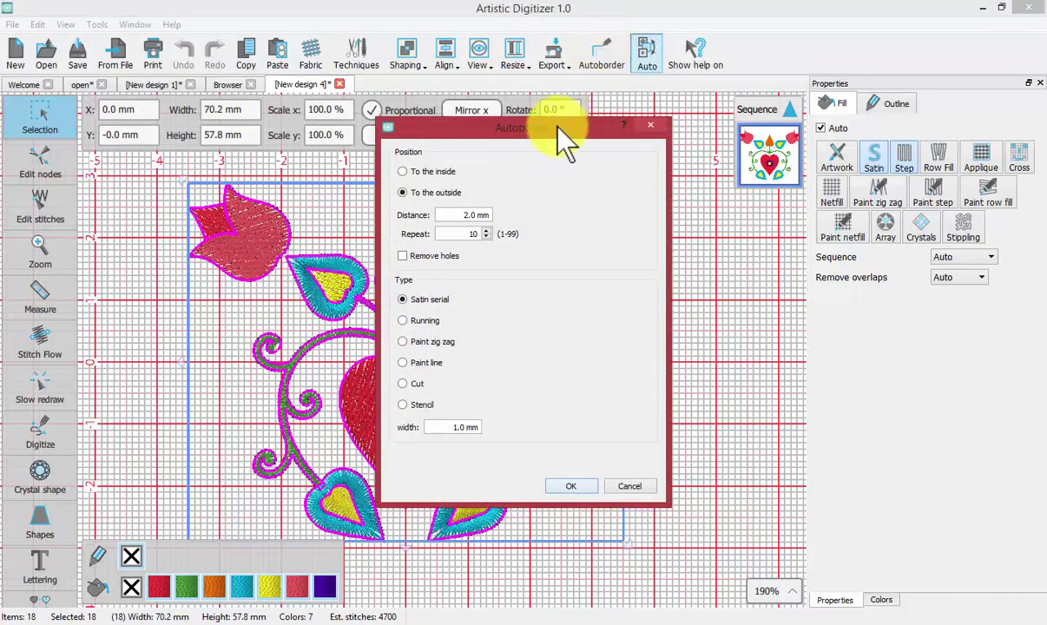
{"action": "left_click_drag", "start_coordinate": [557, 128], "coordinate": [719, 101]}
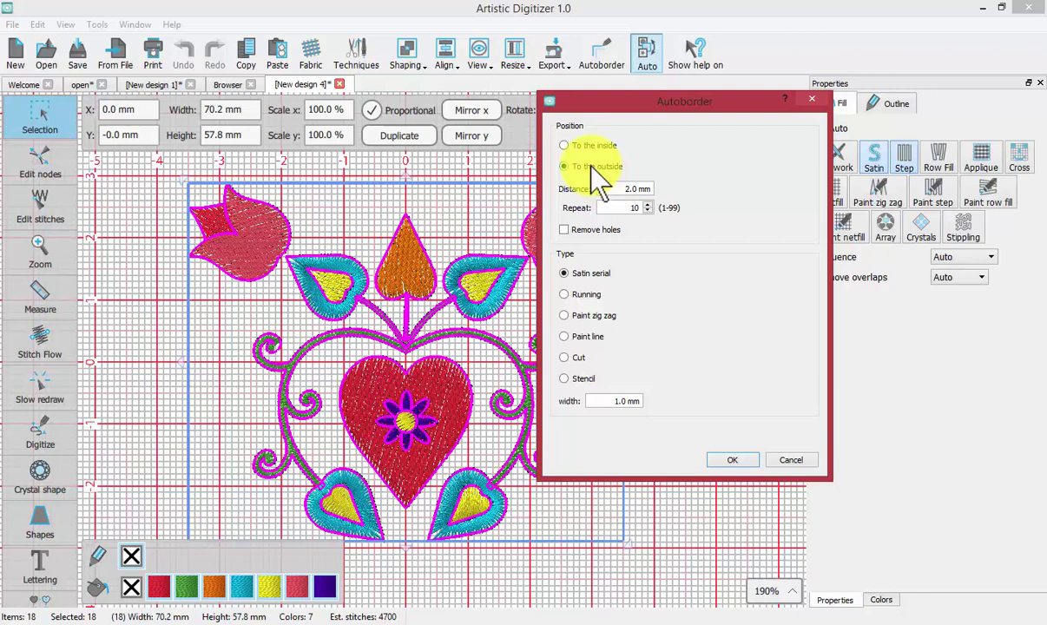
{"action": "left_click", "coordinate": [592, 170]}
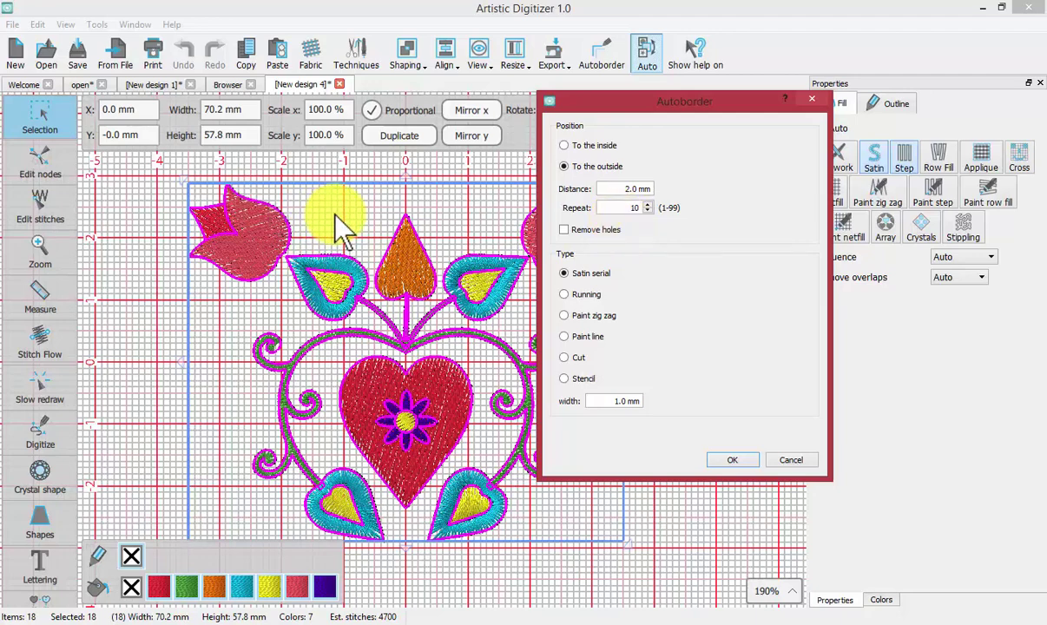
- Change the Autoborder repeat from 10 to 1 and the stitch type to Running
{"action": "left_click", "coordinate": [620, 209]}
{"action": "key", "text": "BackSpace"}
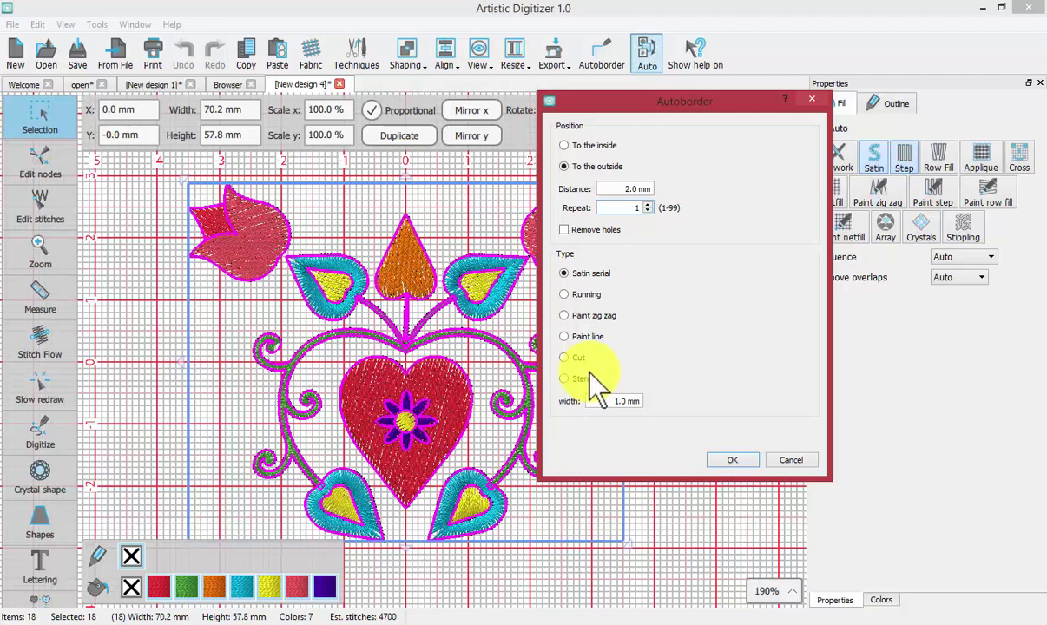
{"action": "left_click", "coordinate": [564, 294]}
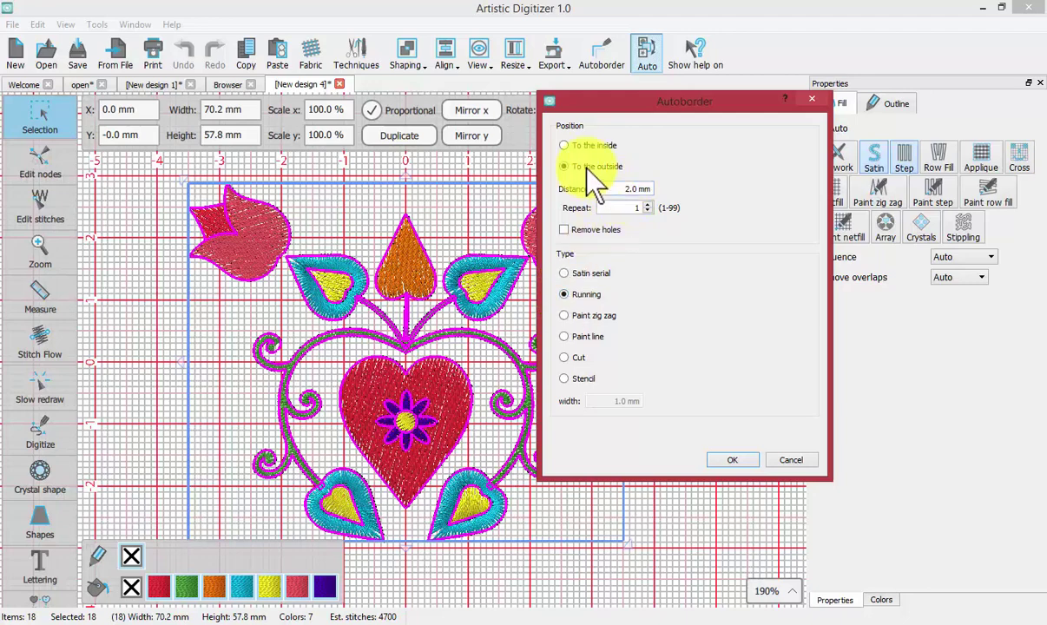
- Apply the running-stitch autoborder, then undo it
{"action": "left_click", "coordinate": [732, 460]}
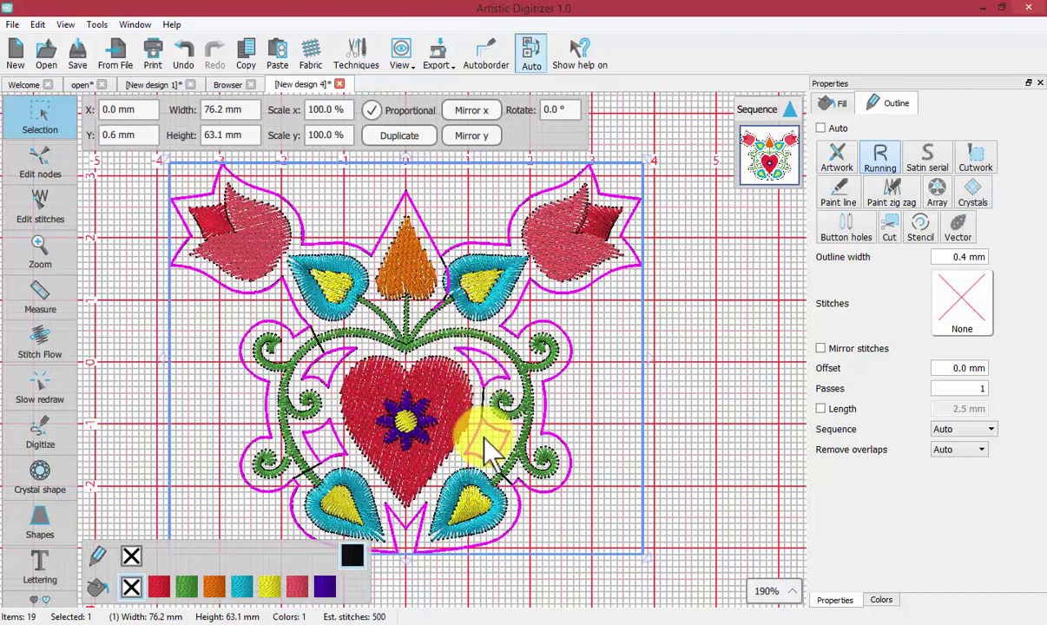
{"action": "left_click", "coordinate": [182, 50]}
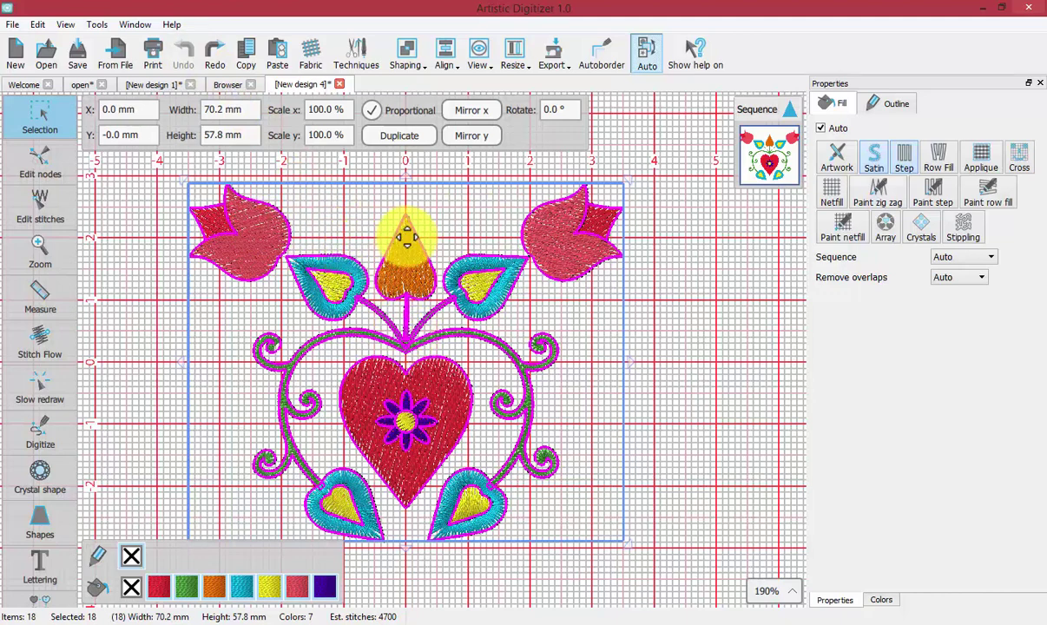
- Add a Satin serial autoborder at 2.0 mm with Remove holes ticked
{"action": "left_click", "coordinate": [599, 54]}
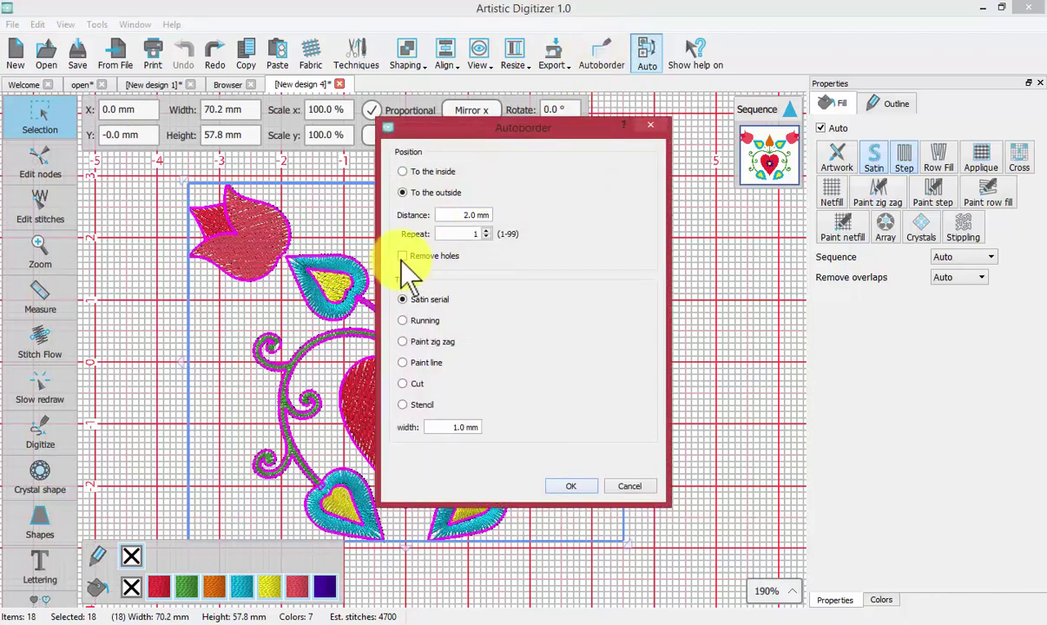
{"action": "left_click", "coordinate": [401, 256]}
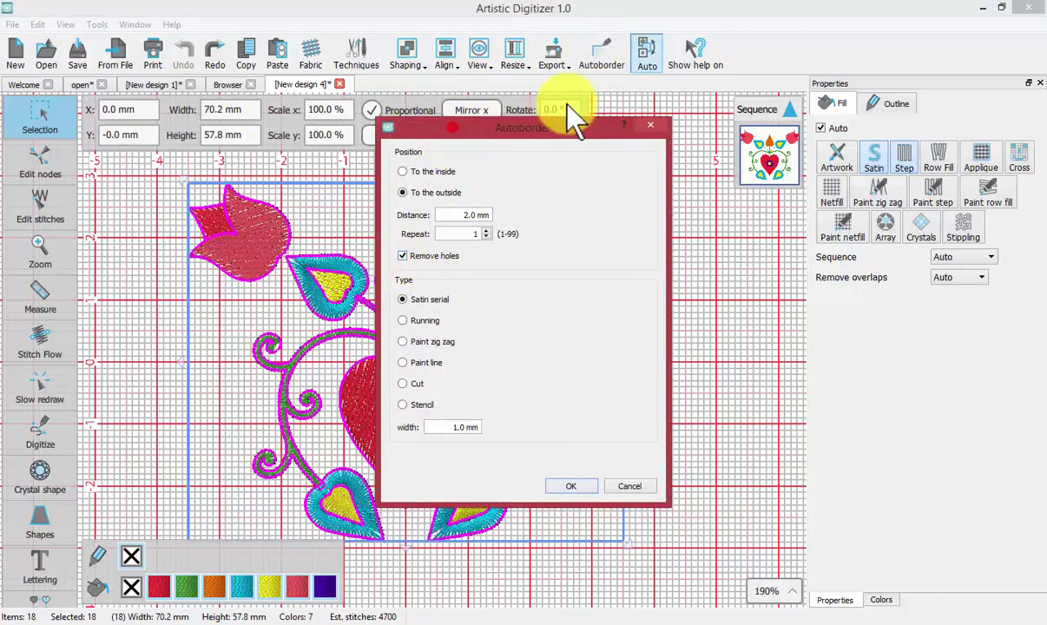
{"action": "left_click_drag", "start_coordinate": [568, 126], "coordinate": [727, 95]}
{"action": "left_click", "coordinate": [732, 455]}
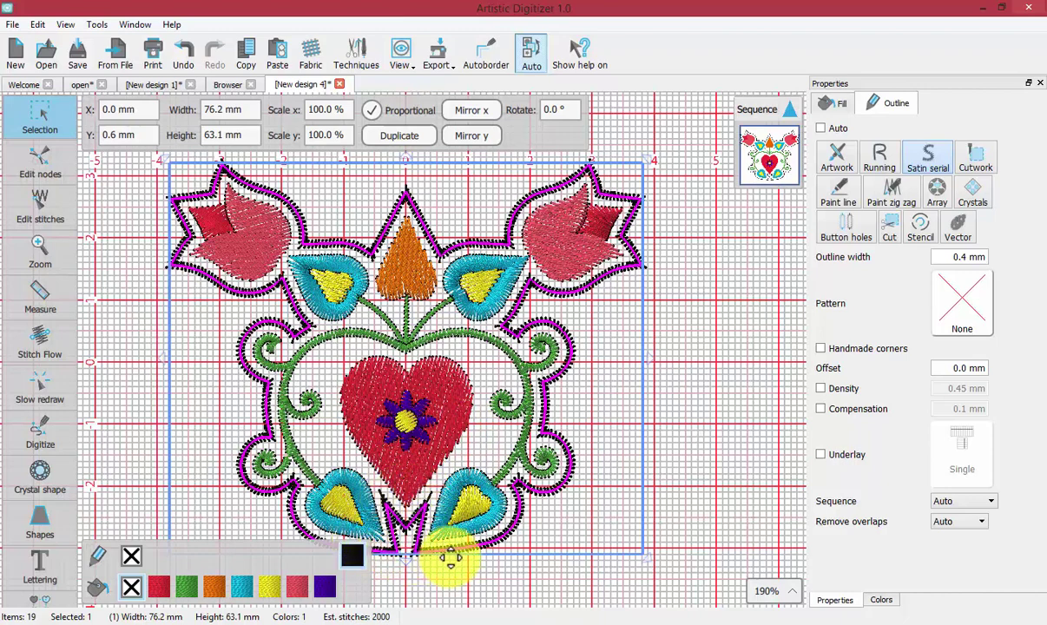
- Inspect the satin border's nodes, then undo the border
{"action": "left_click", "coordinate": [36, 160]}
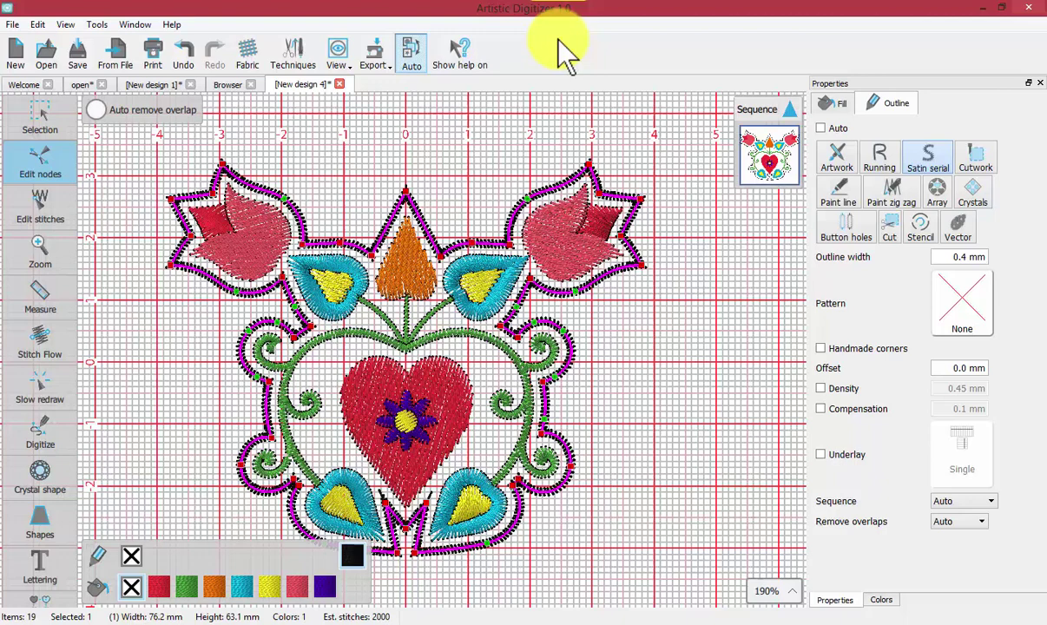
{"action": "left_click", "coordinate": [40, 109]}
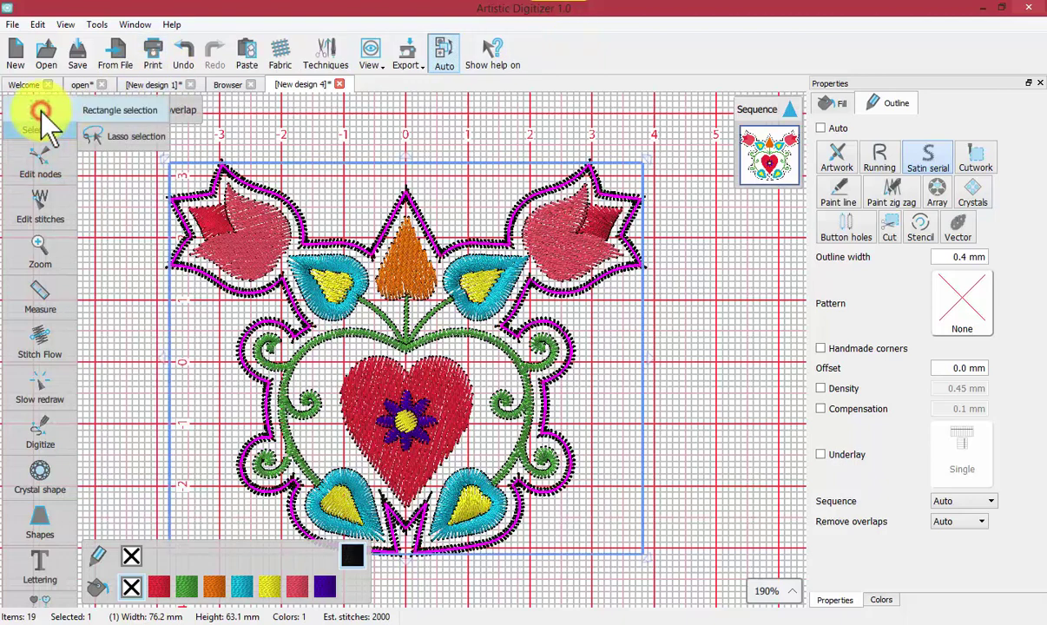
{"action": "left_click", "coordinate": [184, 56]}
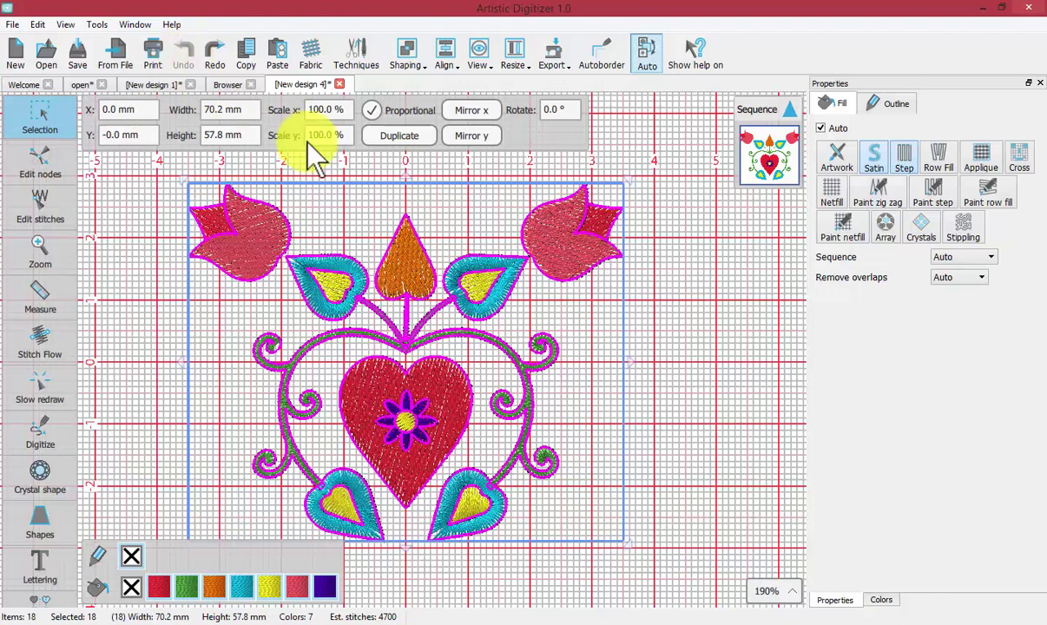
- Apply a satin autoborder at 3 mm distance, then undo it
{"action": "left_click", "coordinate": [603, 54]}
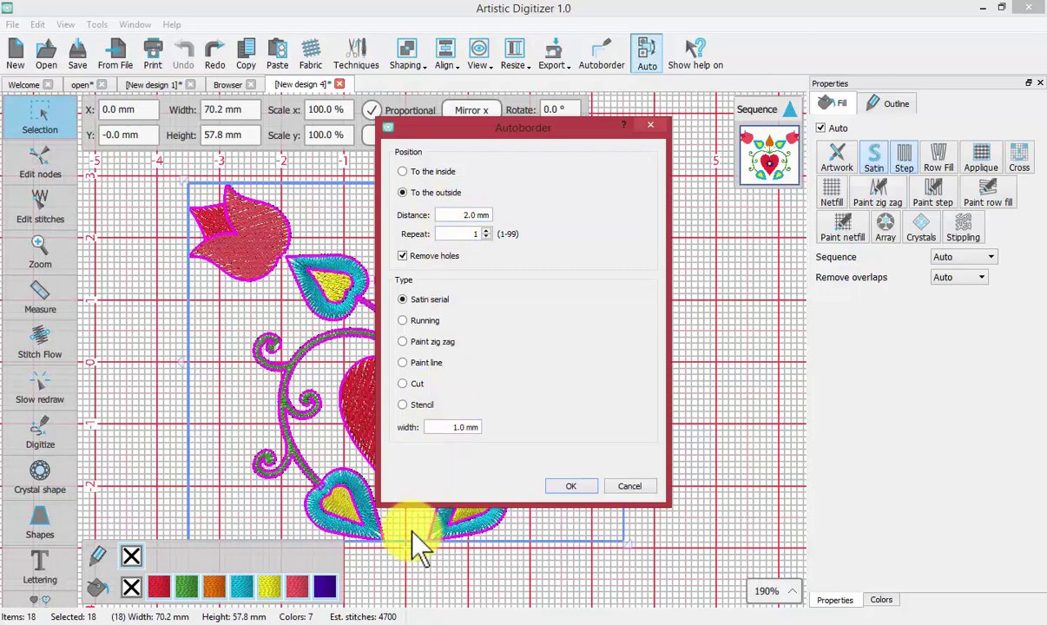
{"action": "left_click_drag", "start_coordinate": [457, 216], "coordinate": [533, 217]}
{"action": "type", "text": "3"}
{"action": "left_click", "coordinate": [571, 486]}
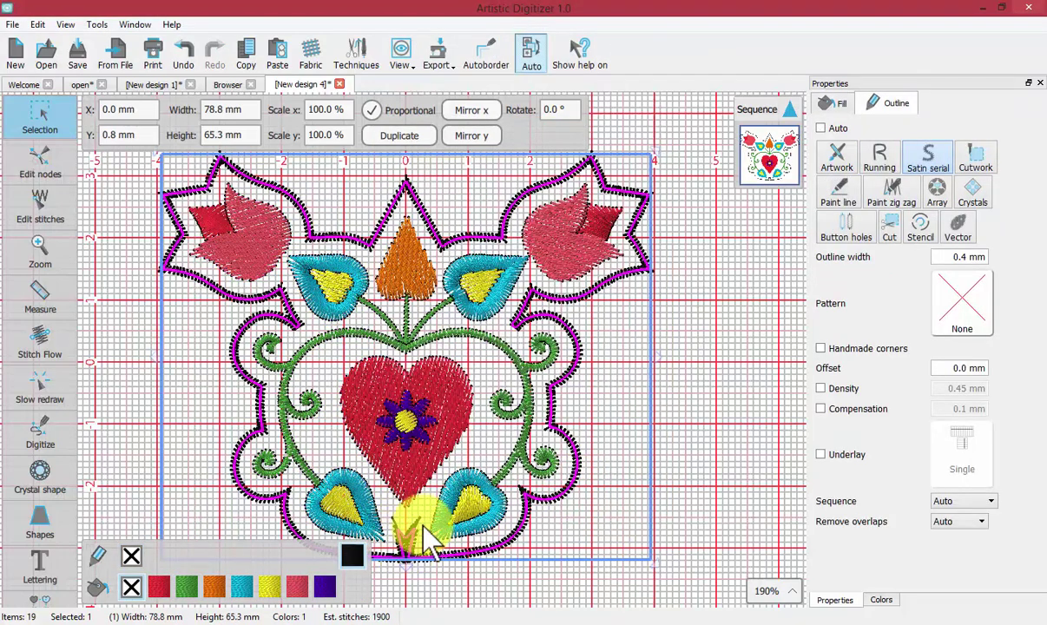
{"action": "left_click", "coordinate": [185, 52]}
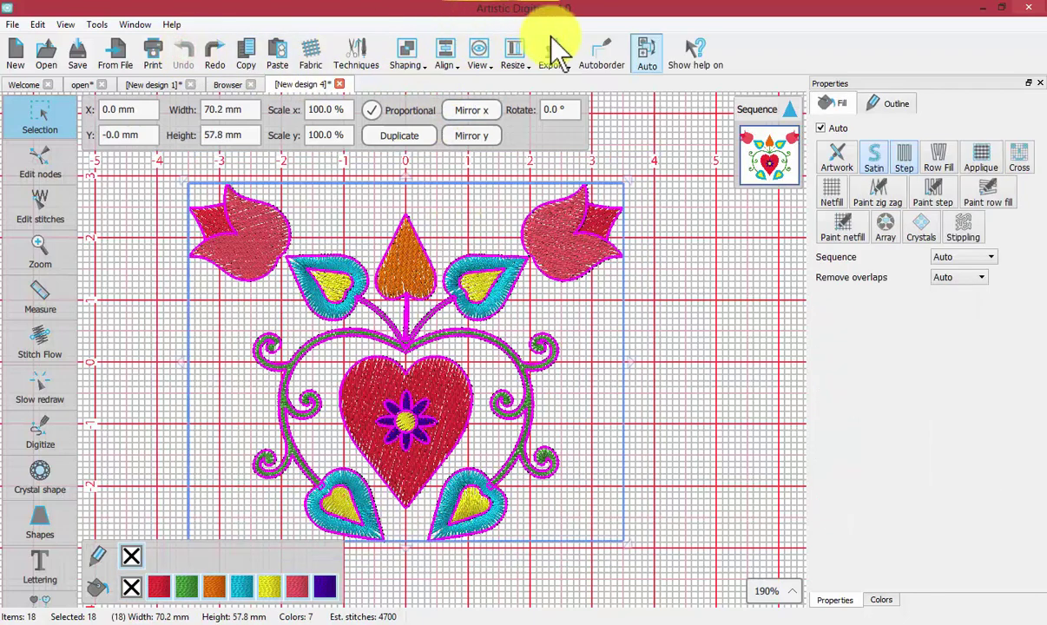
- Add a Running-stitch autoborder 4 mm outside the design and deselect to preview it
{"action": "left_click", "coordinate": [611, 52]}
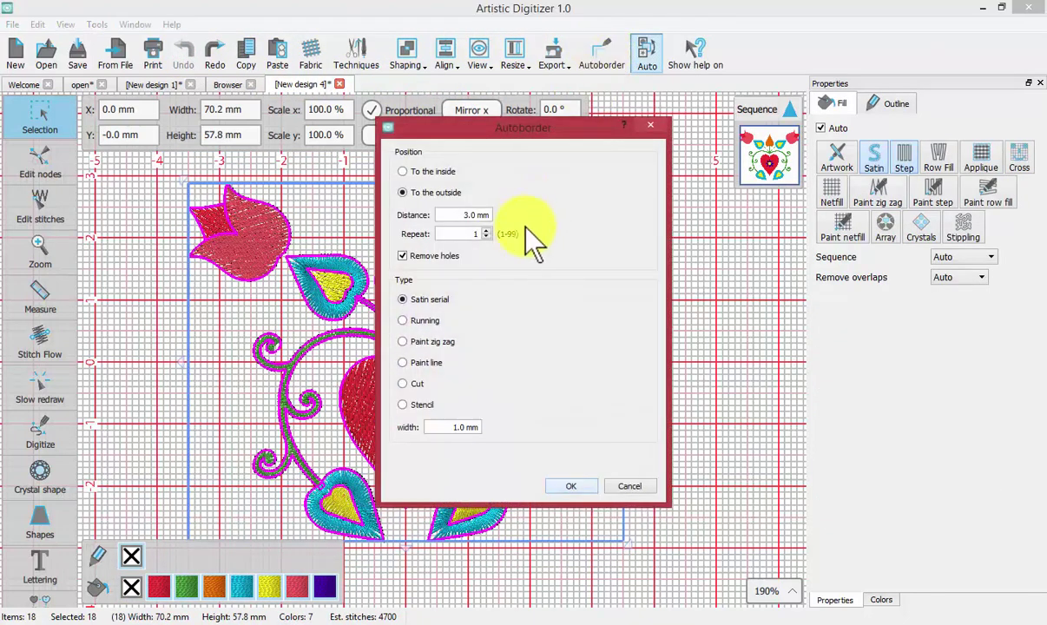
{"action": "double_click", "coordinate": [464, 214]}
{"action": "type", "text": "4"}
{"action": "left_click", "coordinate": [403, 321]}
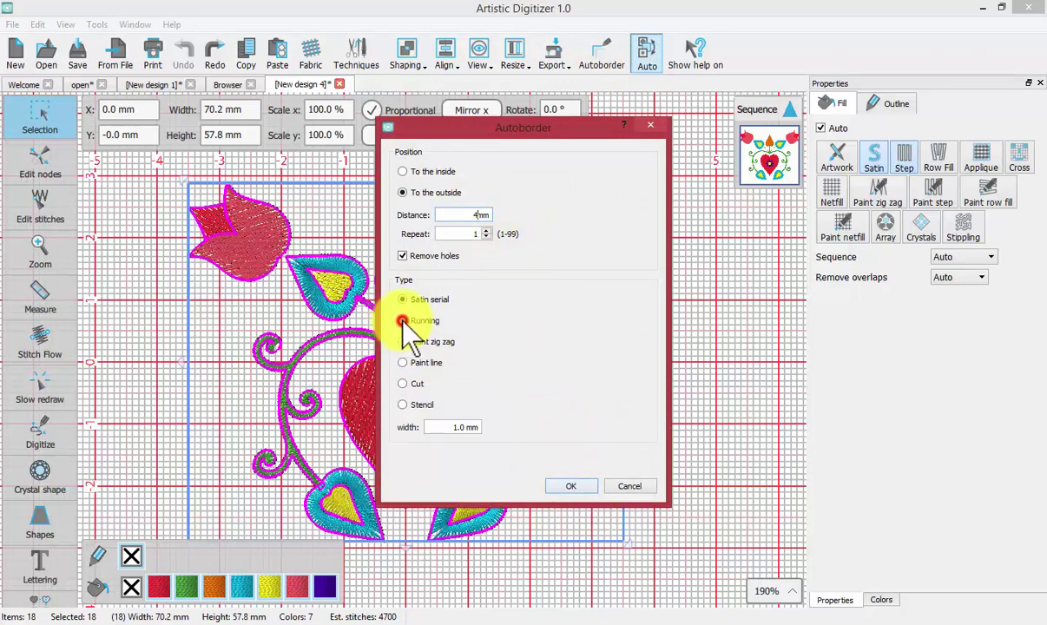
{"action": "left_click", "coordinate": [584, 488]}
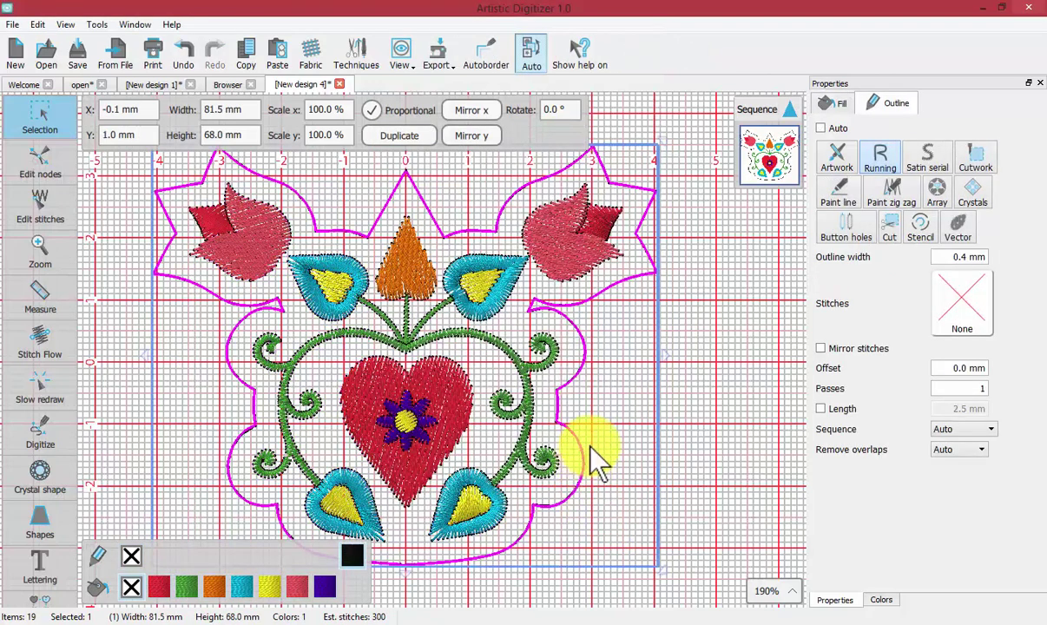
{"action": "left_click", "coordinate": [702, 393]}
{"action": "scroll", "coordinate": [705, 401], "scroll_direction": "down", "scroll_amount": 2}
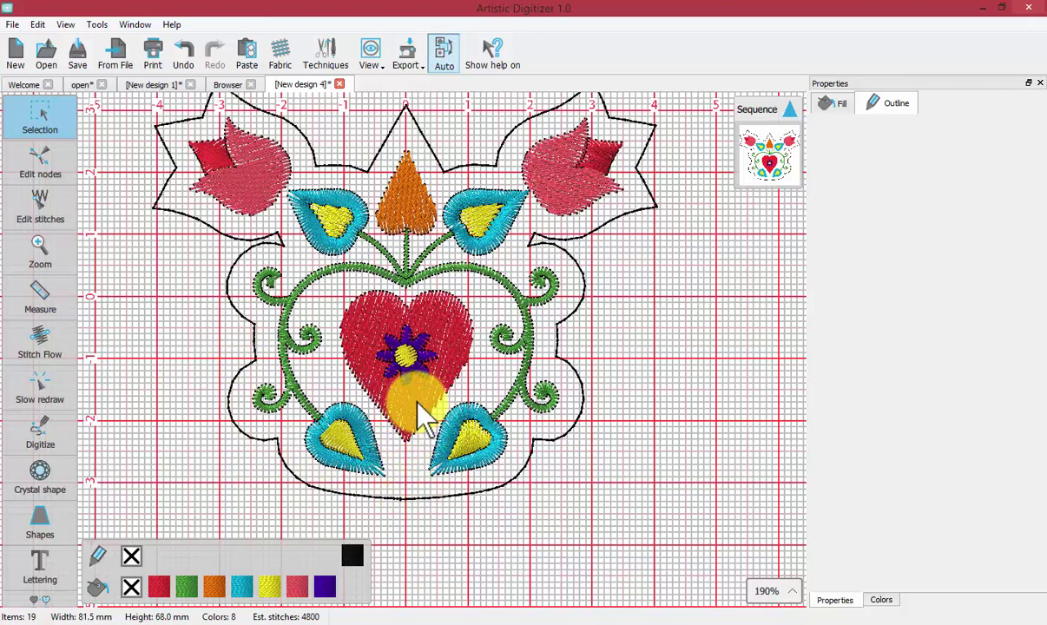
{"action": "scroll", "coordinate": [418, 403], "scroll_direction": "up", "scroll_amount": 1}
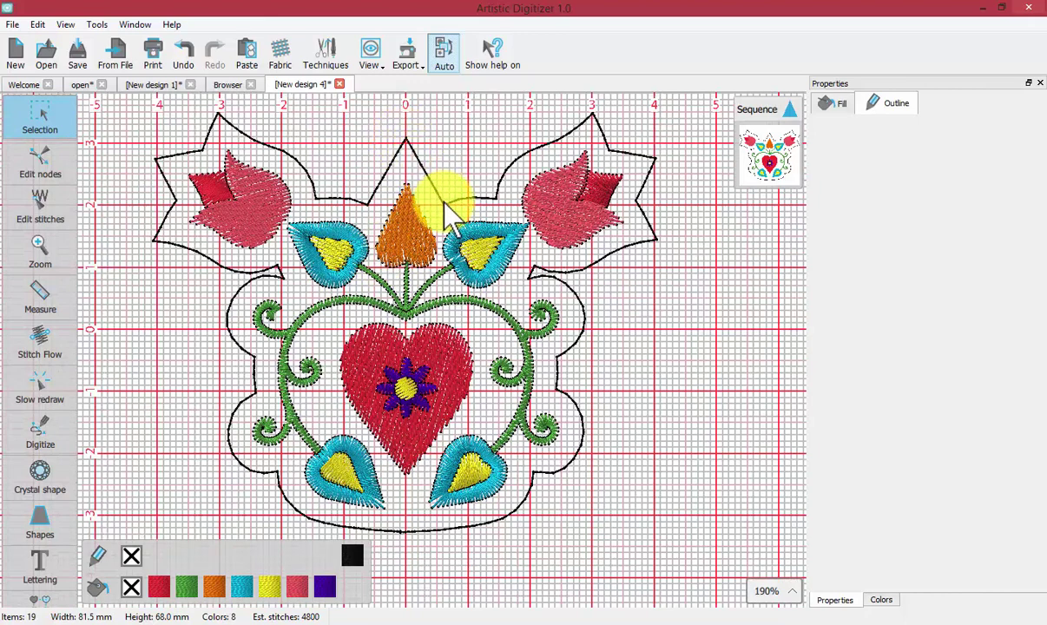
- Undo the running-stitch border
{"action": "left_click", "coordinate": [181, 48]}
{"action": "left_click", "coordinate": [493, 60]}
{"action": "left_click", "coordinate": [662, 43]}
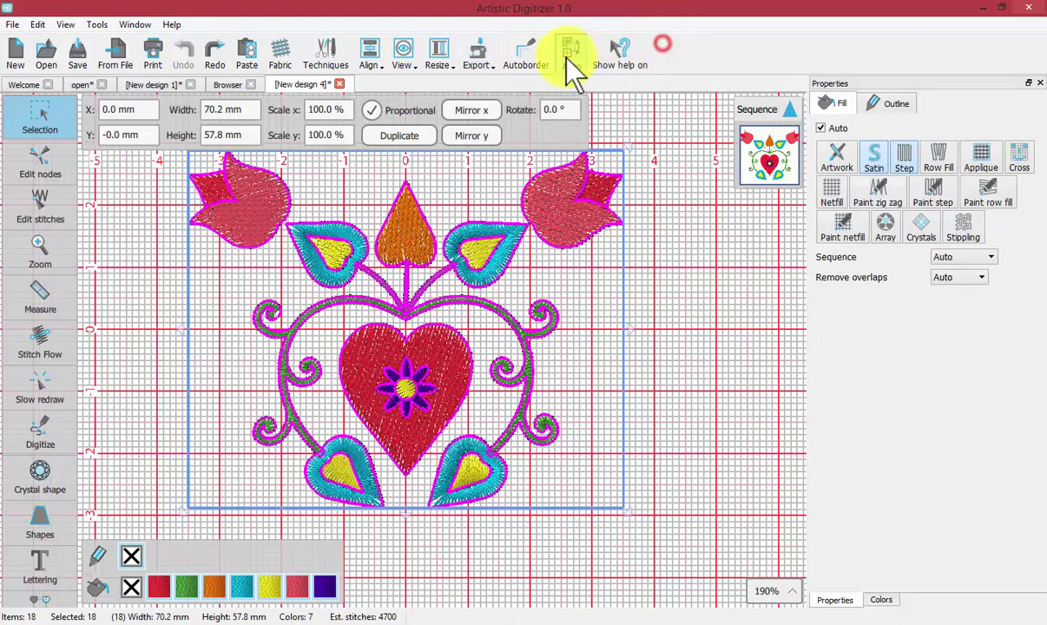
- Add a Satin serial autoborder at 2 mm and select the nodes along its bottom
{"action": "left_click", "coordinate": [521, 51]}
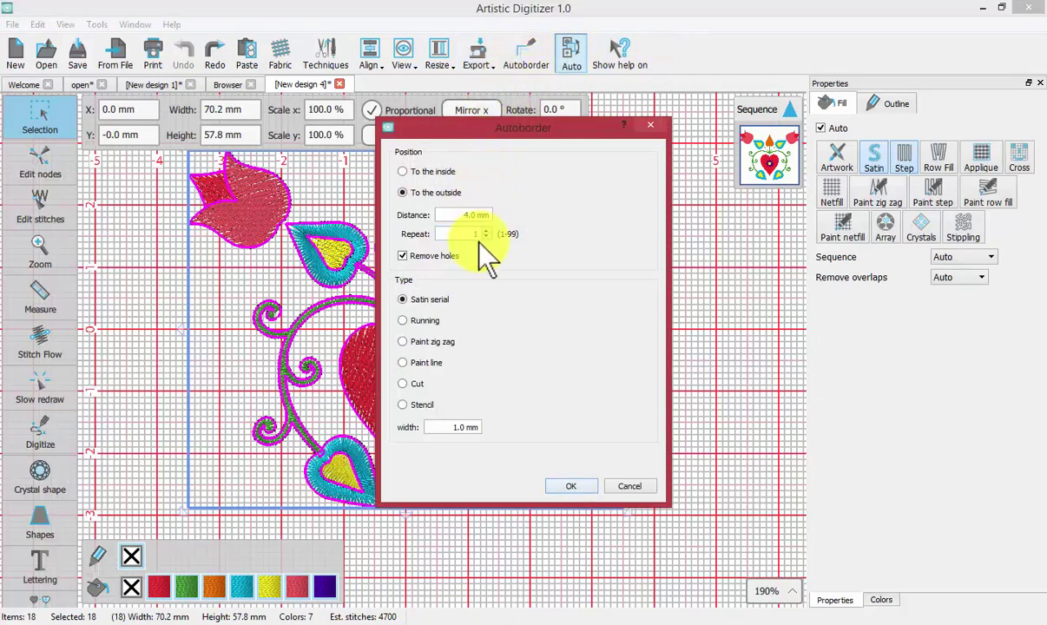
{"action": "left_click_drag", "start_coordinate": [453, 214], "coordinate": [514, 217]}
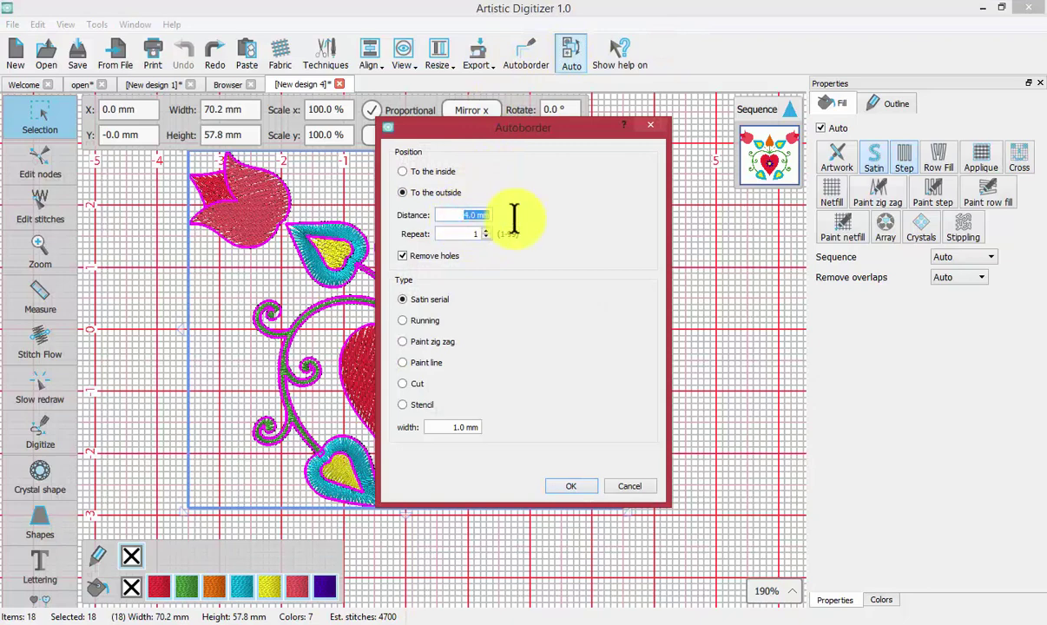
{"action": "type", "text": "2"}
{"action": "left_click", "coordinate": [582, 488]}
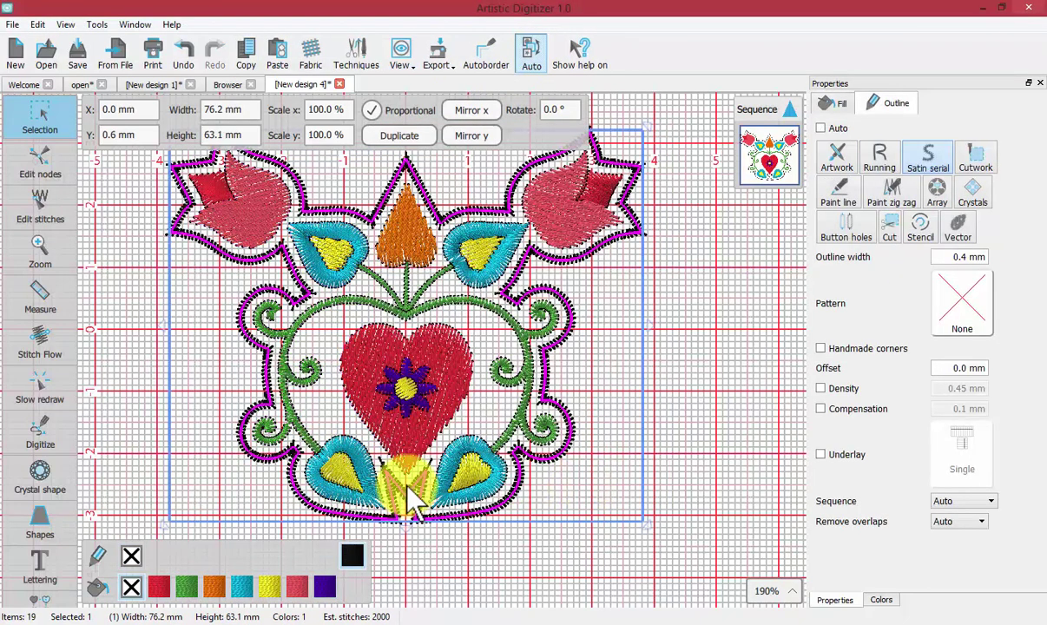
{"action": "left_click", "coordinate": [41, 165]}
{"action": "left_click_drag", "start_coordinate": [408, 495], "coordinate": [419, 531]}
- Zoom in on the satin border's bottom notch
{"action": "left_click", "coordinate": [35, 251]}
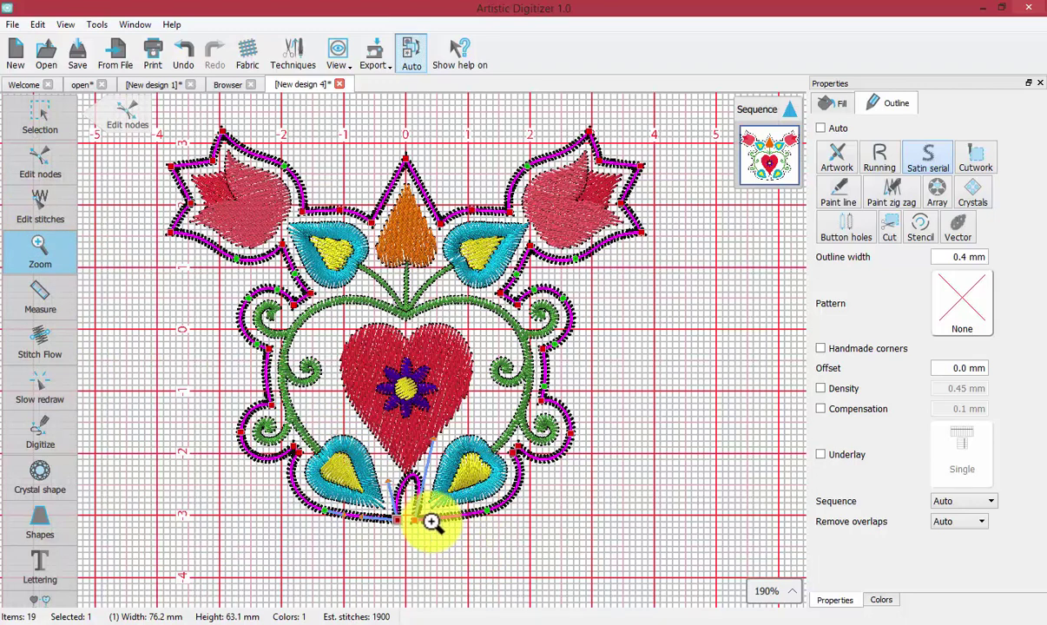
{"action": "left_click_drag", "start_coordinate": [346, 453], "coordinate": [507, 554]}
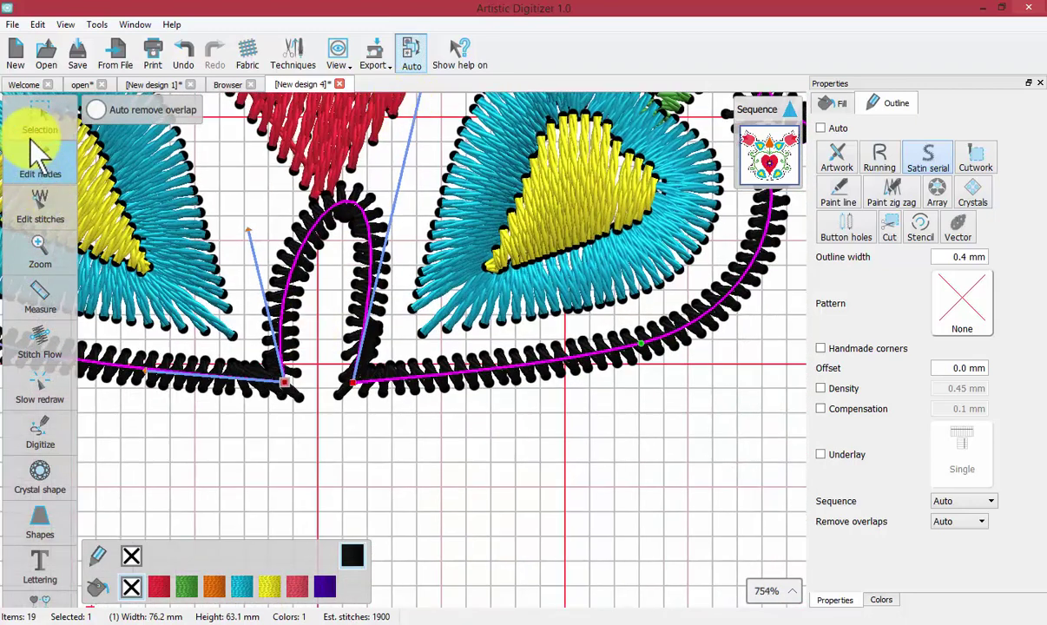
{"action": "left_click", "coordinate": [33, 108]}
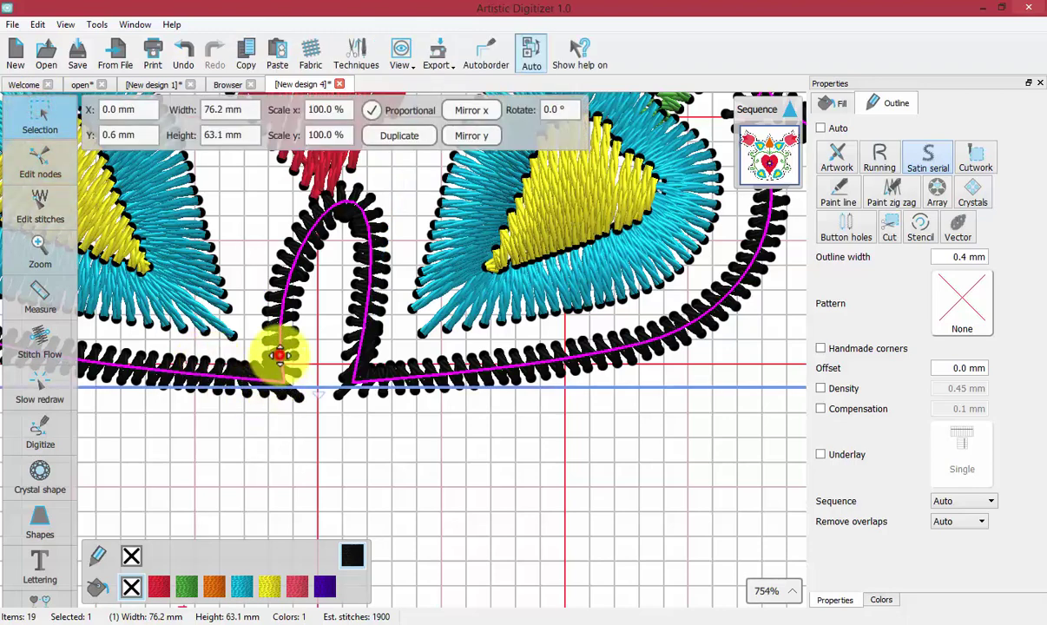
- Adjust the notch node's curve handles and smooth the two notch nodes
{"action": "left_click", "coordinate": [40, 165]}
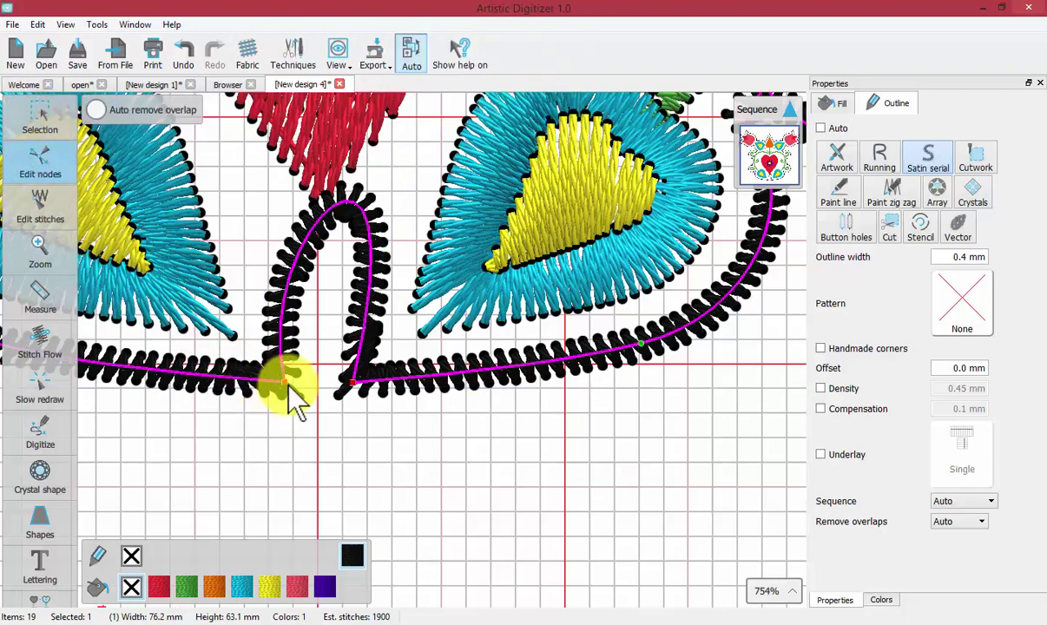
{"action": "left_click_drag", "start_coordinate": [280, 382], "coordinate": [248, 231]}
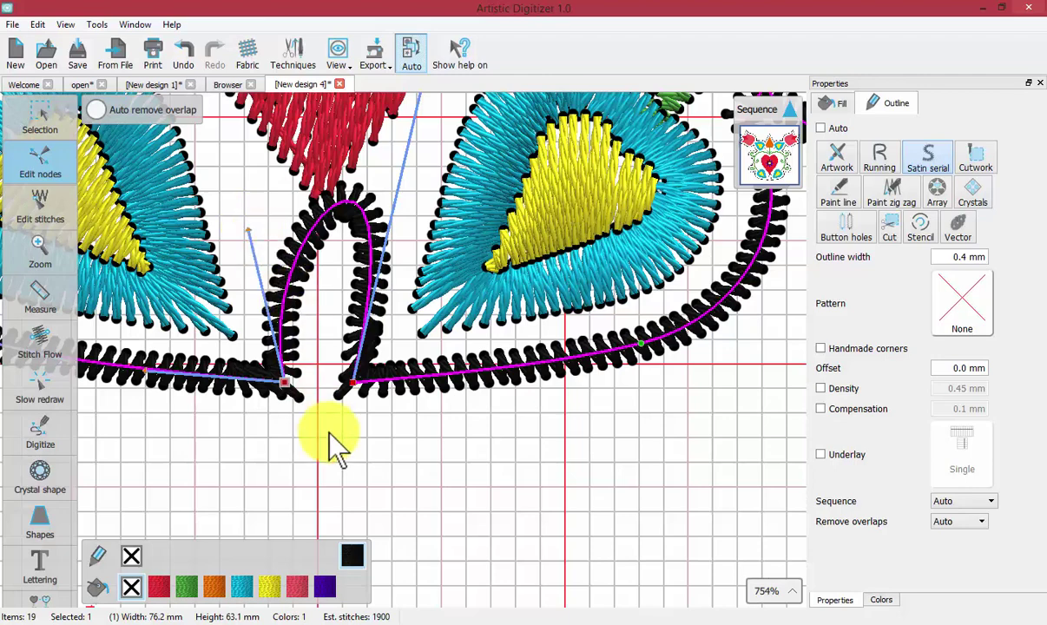
{"action": "left_click_drag", "start_coordinate": [243, 447], "coordinate": [280, 423]}
{"action": "left_click_drag", "start_coordinate": [382, 369], "coordinate": [378, 347]}
{"action": "right_click", "coordinate": [353, 386]}
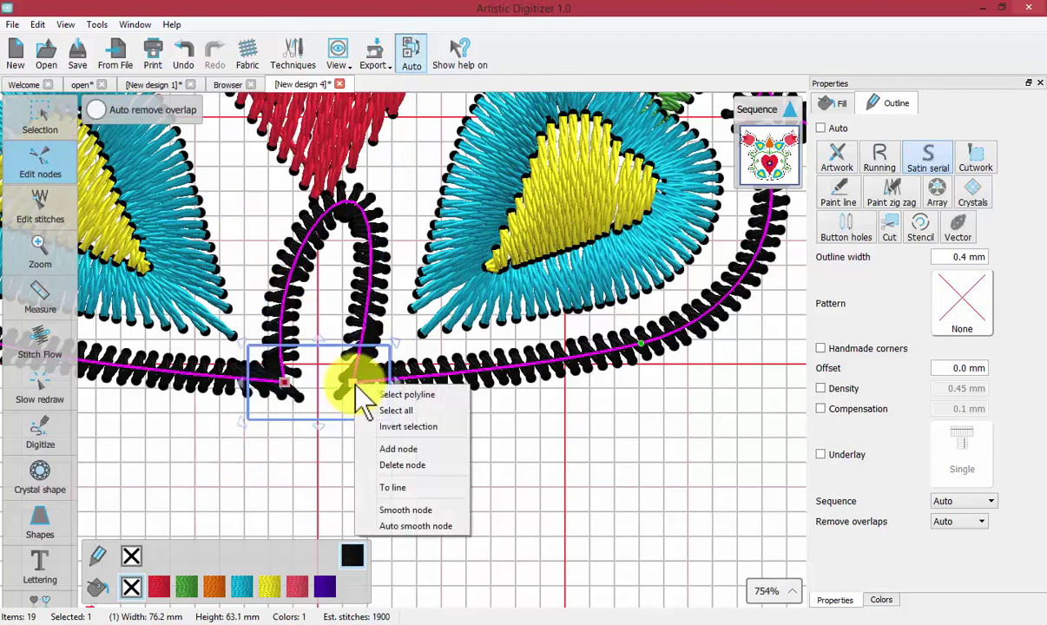
{"action": "left_click", "coordinate": [436, 512]}
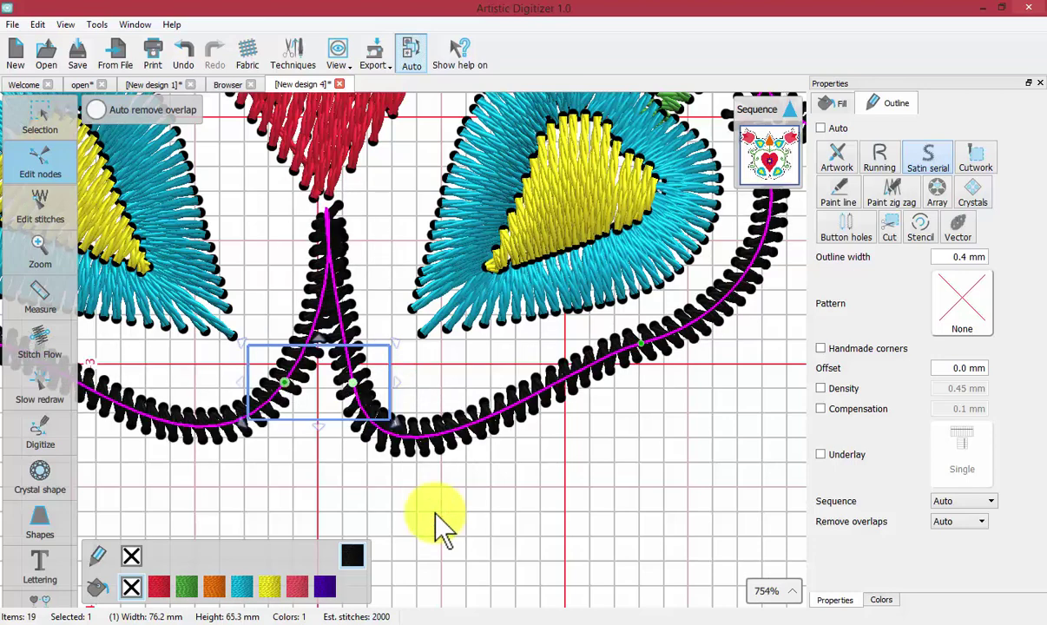
- Undo that smoothing and apply Auto smooth node to the loop's two base nodes
{"action": "left_click", "coordinate": [183, 47]}
{"action": "left_click_drag", "start_coordinate": [231, 450], "coordinate": [448, 347]}
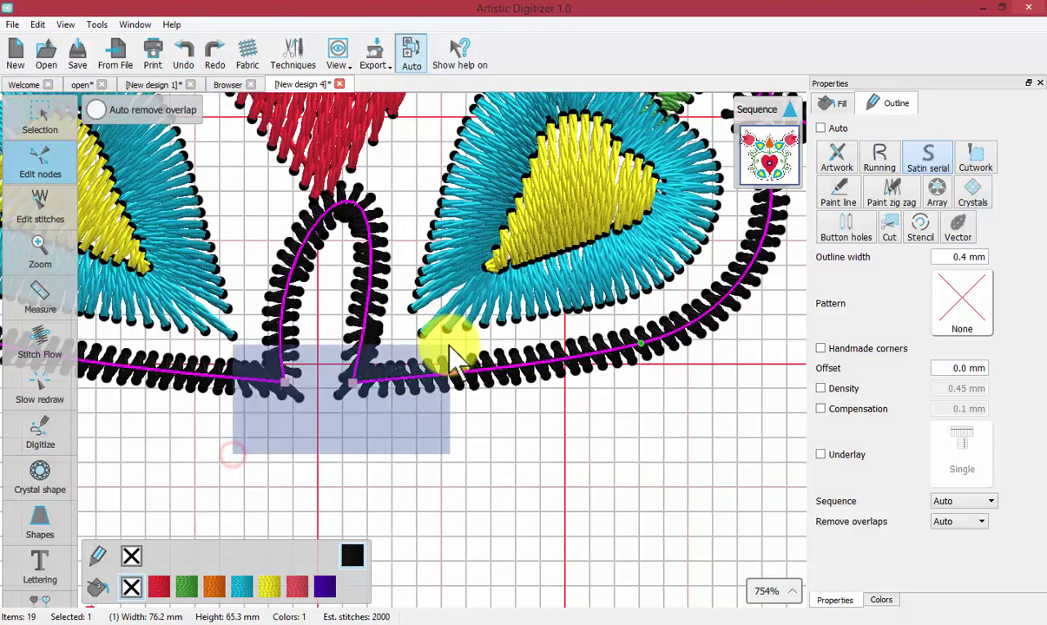
{"action": "right_click", "coordinate": [352, 382]}
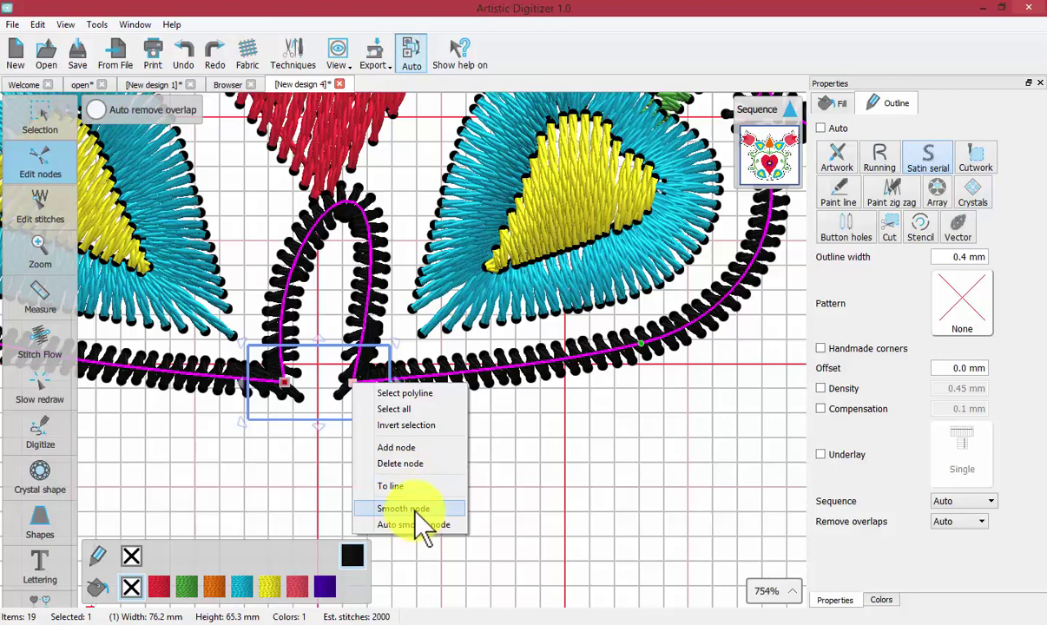
{"action": "left_click", "coordinate": [414, 524]}
{"action": "left_click", "coordinate": [404, 478]}
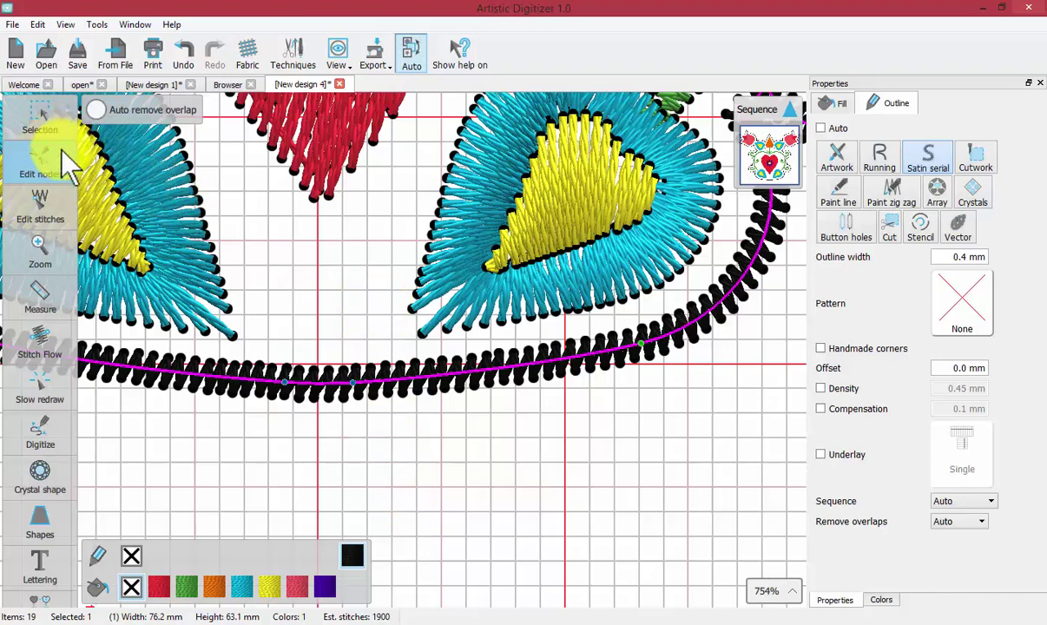
- Draw a Trapezoid/parallelogram shape with 50% slant above the bordered heart design
{"action": "scroll", "coordinate": [374, 299], "scroll_direction": "up", "scroll_amount": 3}
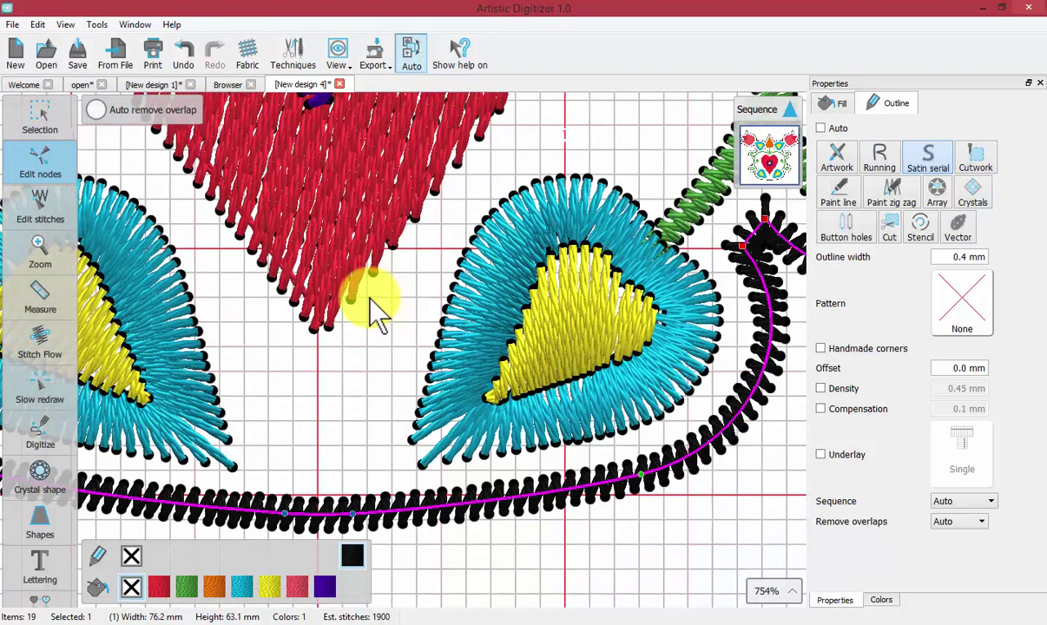
{"action": "scroll", "coordinate": [374, 313], "scroll_direction": "down", "scroll_amount": 5}
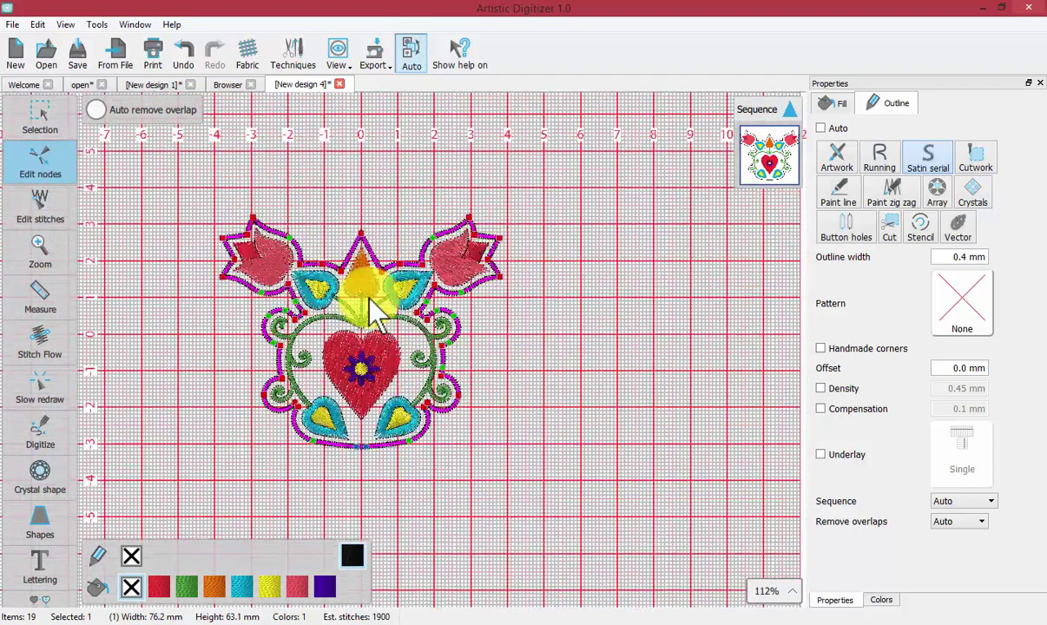
{"action": "scroll", "coordinate": [373, 308], "scroll_direction": "up", "scroll_amount": 3}
{"action": "left_click", "coordinate": [40, 525]}
{"action": "left_click", "coordinate": [110, 512]}
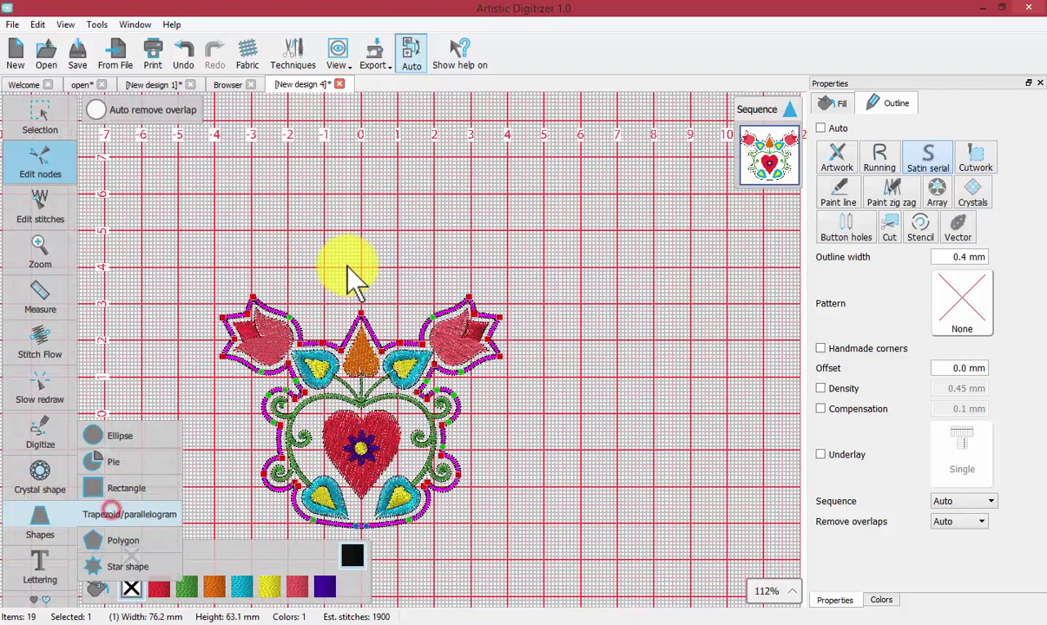
{"action": "left_click", "coordinate": [309, 195]}
{"action": "left_click_drag", "start_coordinate": [408, 234], "coordinate": [421, 264]}
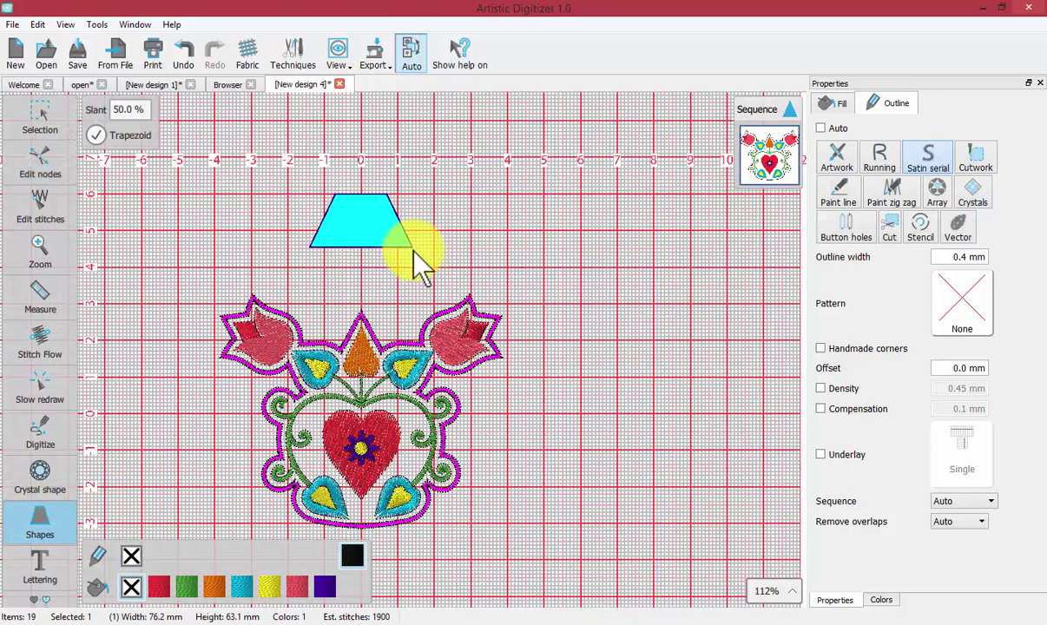
- Give the trapezoid an inward running-stitch autoborder at 2.0 mm distance, repeated 10 times
{"action": "left_click", "coordinate": [40, 113]}
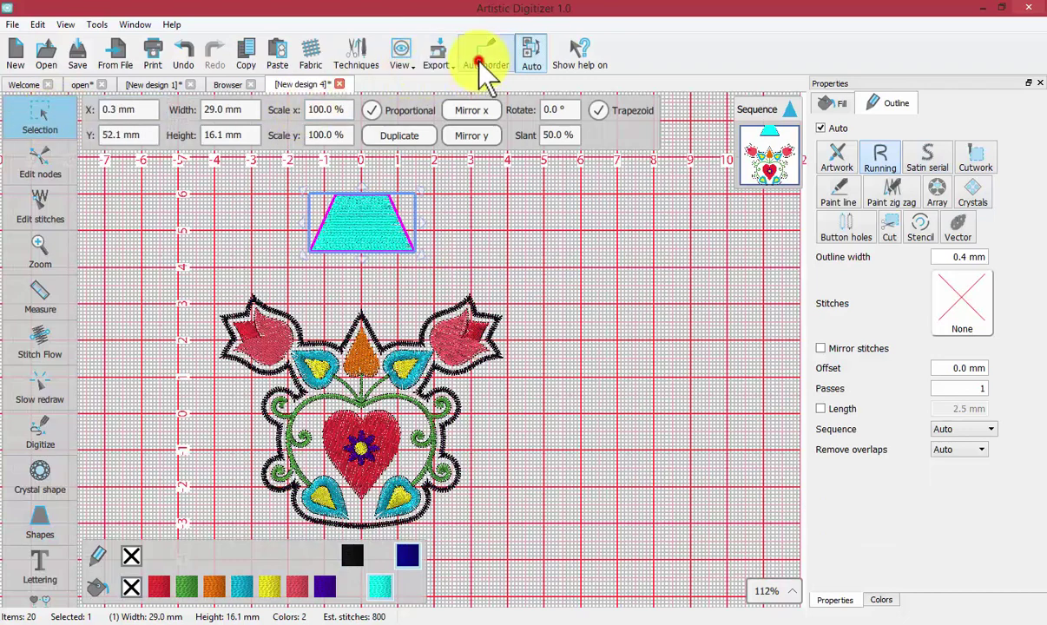
{"action": "left_click", "coordinate": [484, 68]}
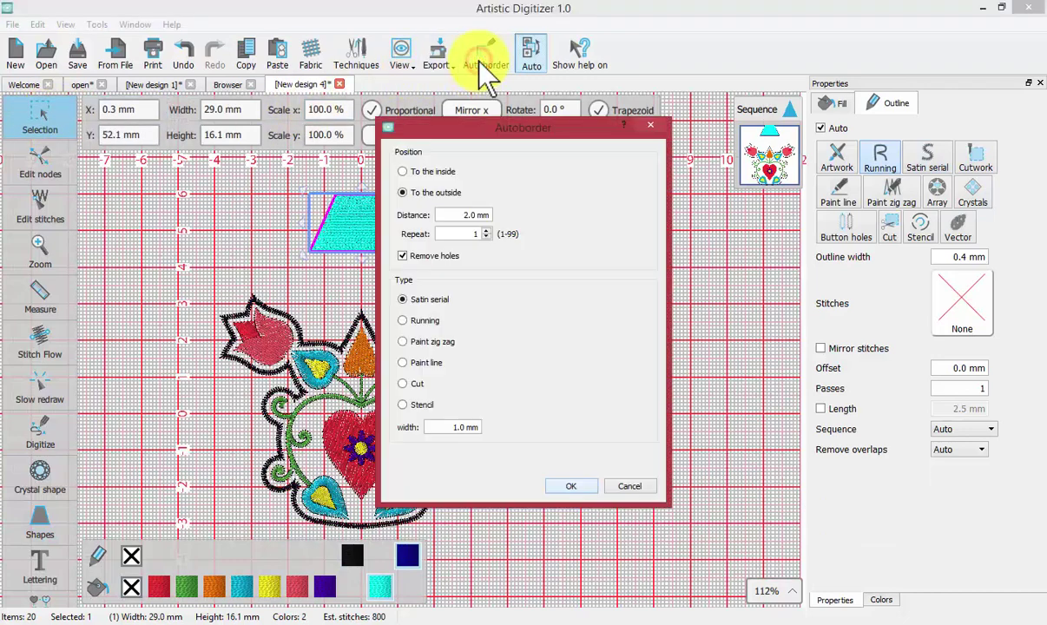
{"action": "left_click", "coordinate": [402, 171]}
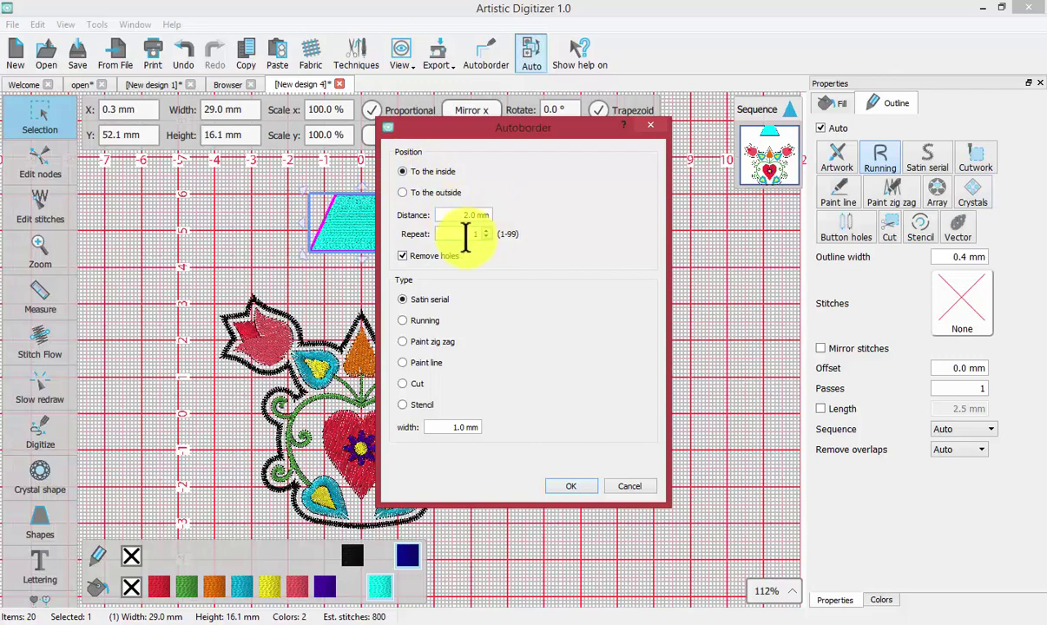
{"action": "left_click", "coordinate": [469, 233]}
{"action": "left_click_drag", "start_coordinate": [514, 128], "coordinate": [575, 128]}
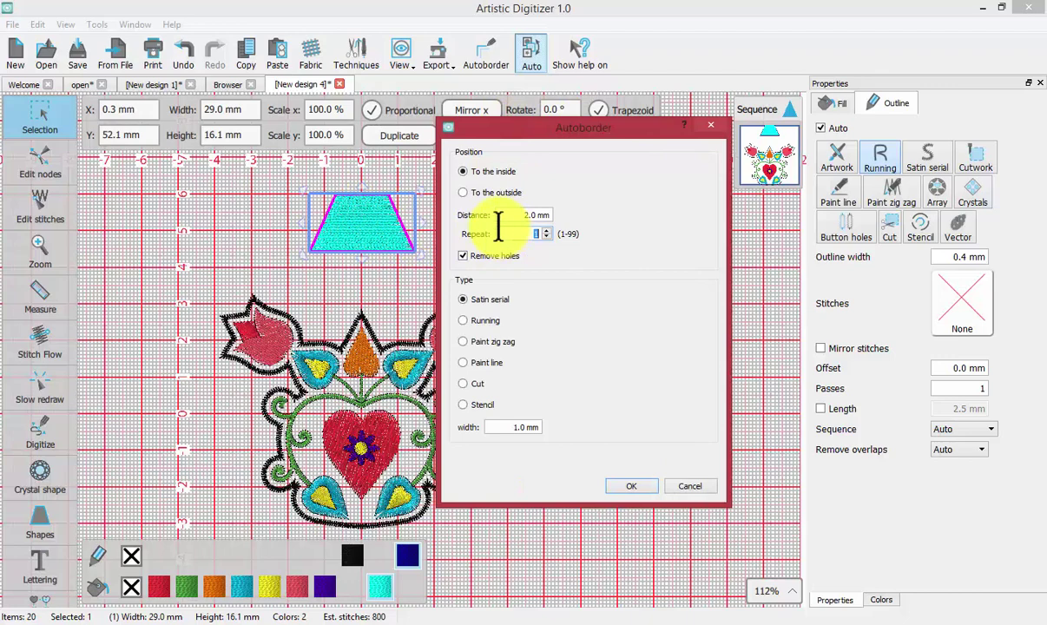
{"action": "type", "text": "10"}
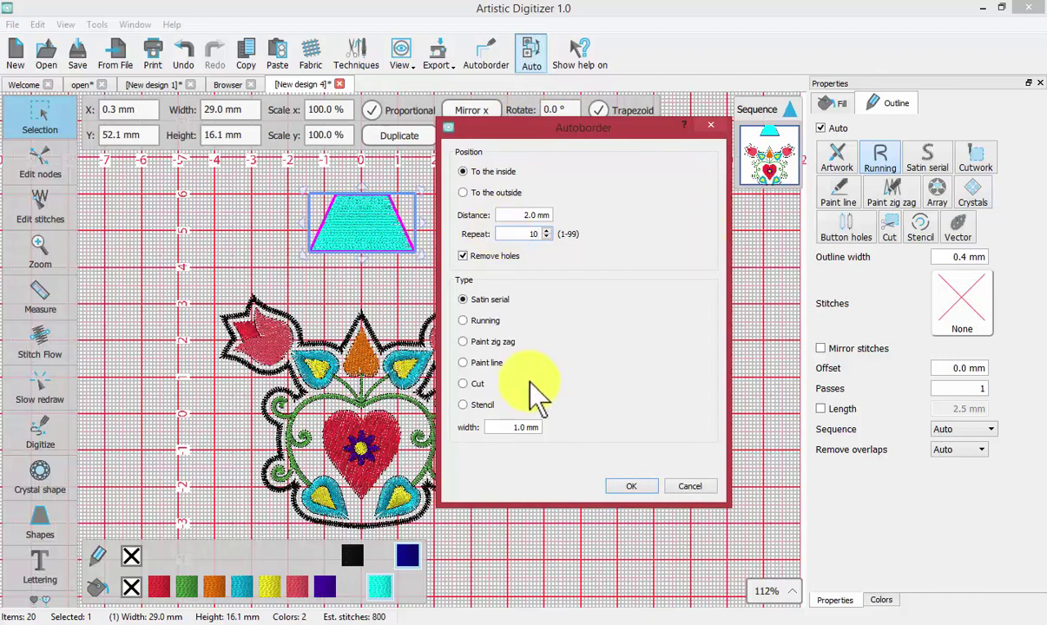
{"action": "left_click", "coordinate": [462, 320]}
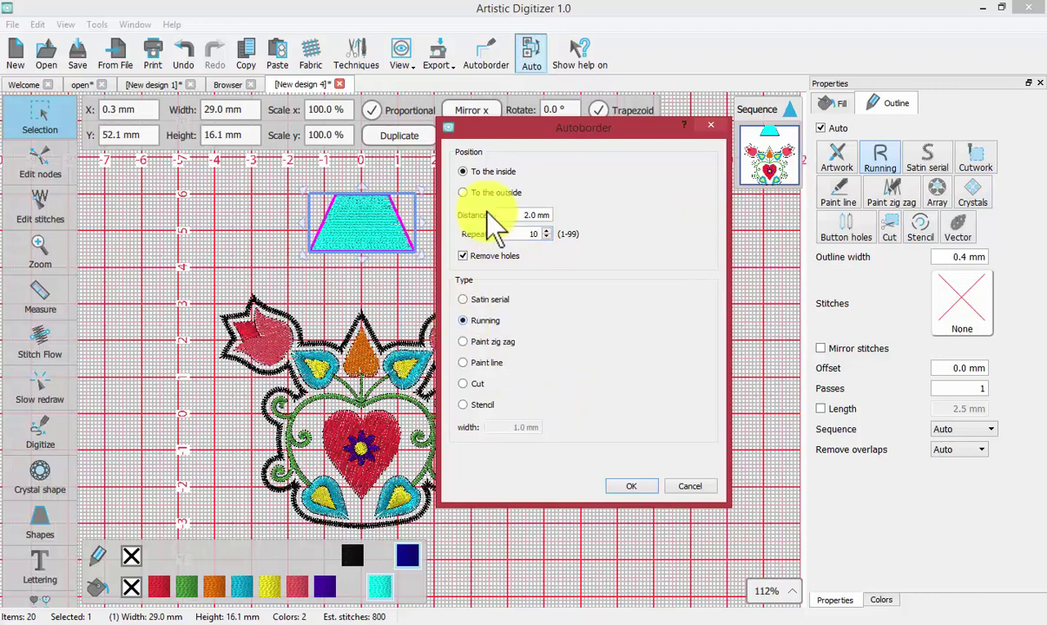
{"action": "left_click", "coordinate": [642, 487]}
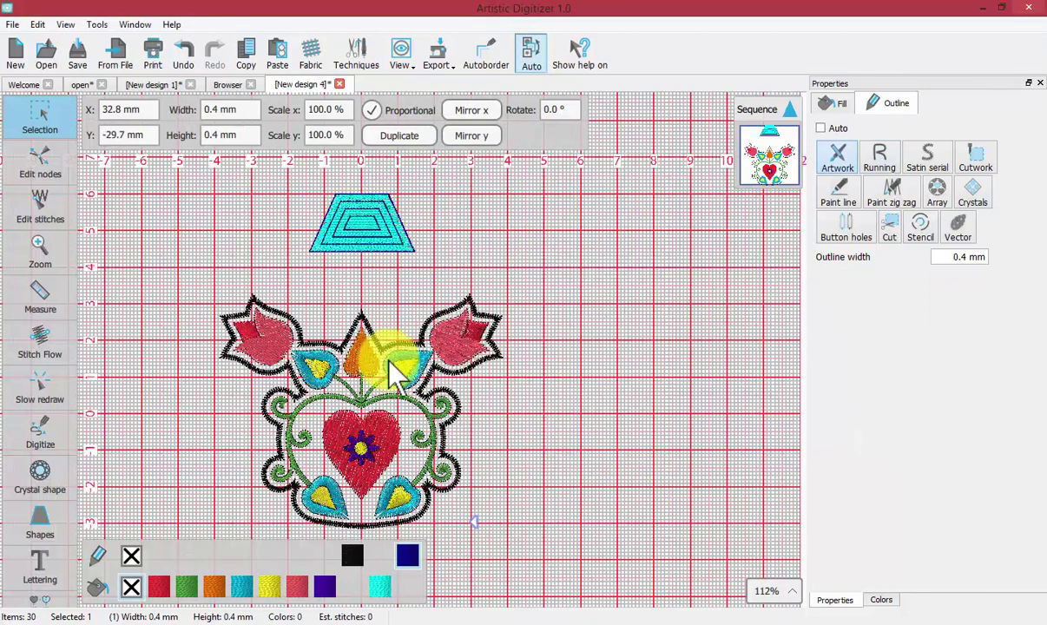
- Zoom in closely on the cyan trapezoid and its inner rings
{"action": "left_click", "coordinate": [34, 246]}
{"action": "left_click", "coordinate": [122, 240]}
{"action": "left_click_drag", "start_coordinate": [286, 177], "coordinate": [470, 290]}
- Select the largest inner border ring, then the innermost 10.4 × 4.1 mm ring
{"action": "left_click", "coordinate": [40, 103]}
{"action": "left_click", "coordinate": [580, 227]}
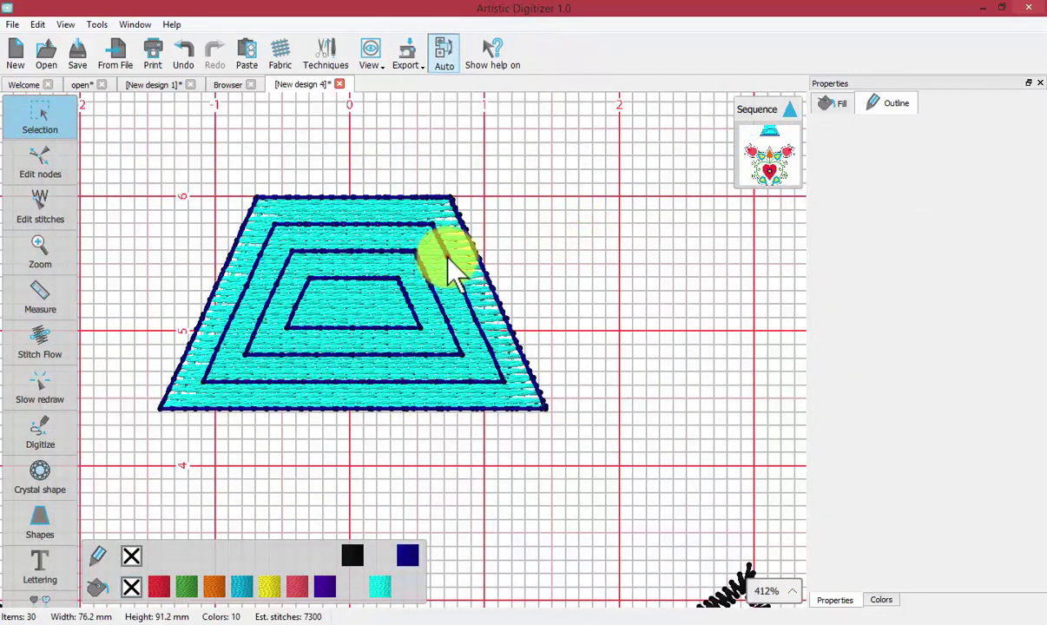
{"action": "left_click", "coordinate": [446, 256]}
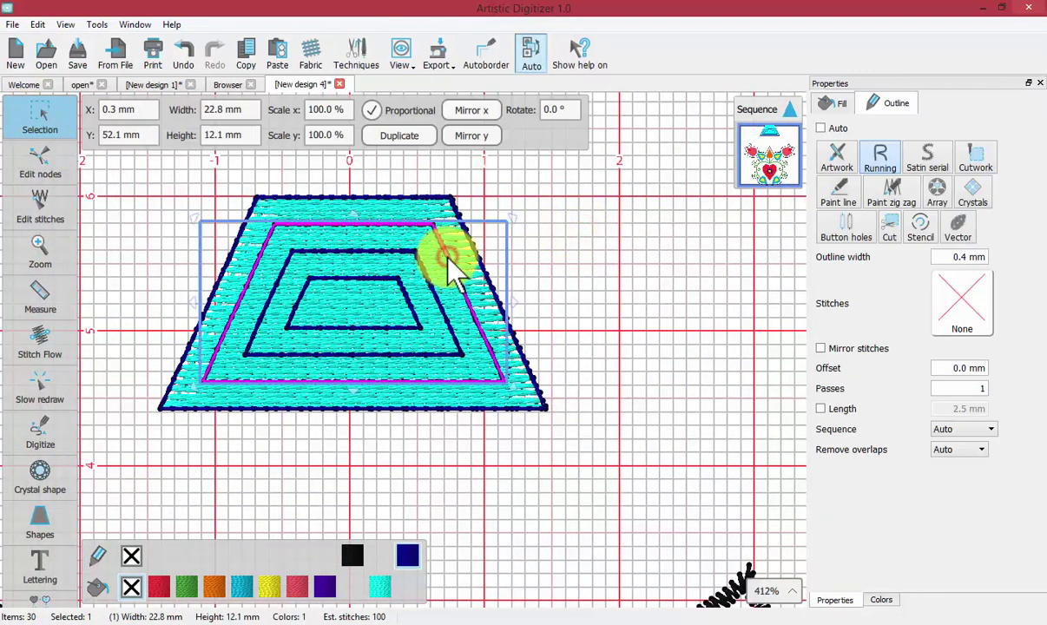
{"action": "left_click", "coordinate": [408, 300]}
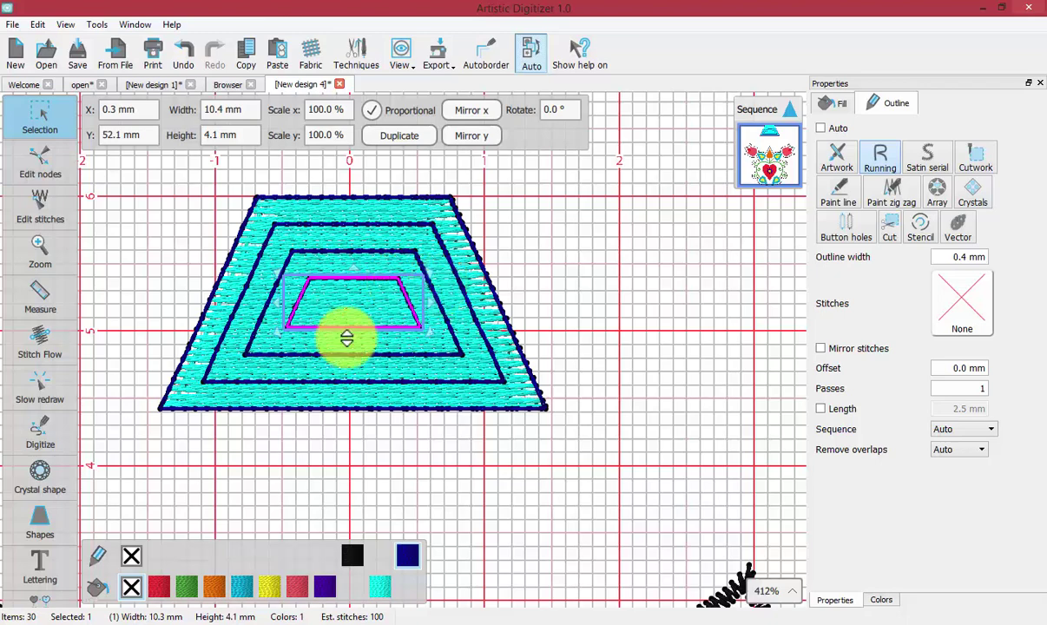
- Fill the innermost ring red with no outline, and make the middle ring a red satin serial border
{"action": "left_click", "coordinate": [159, 587]}
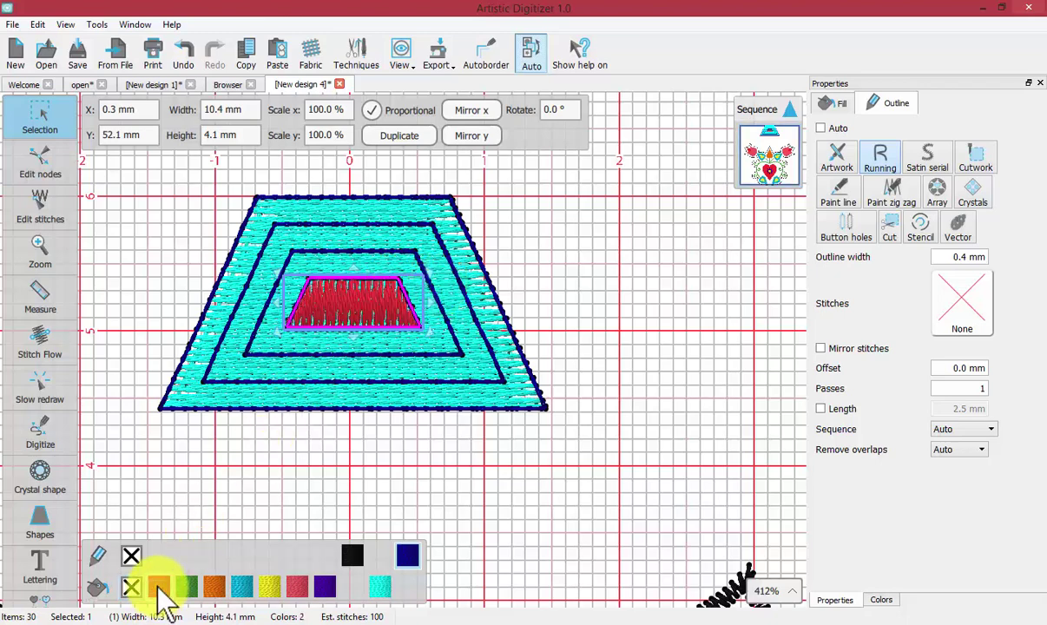
{"action": "left_click", "coordinate": [131, 556]}
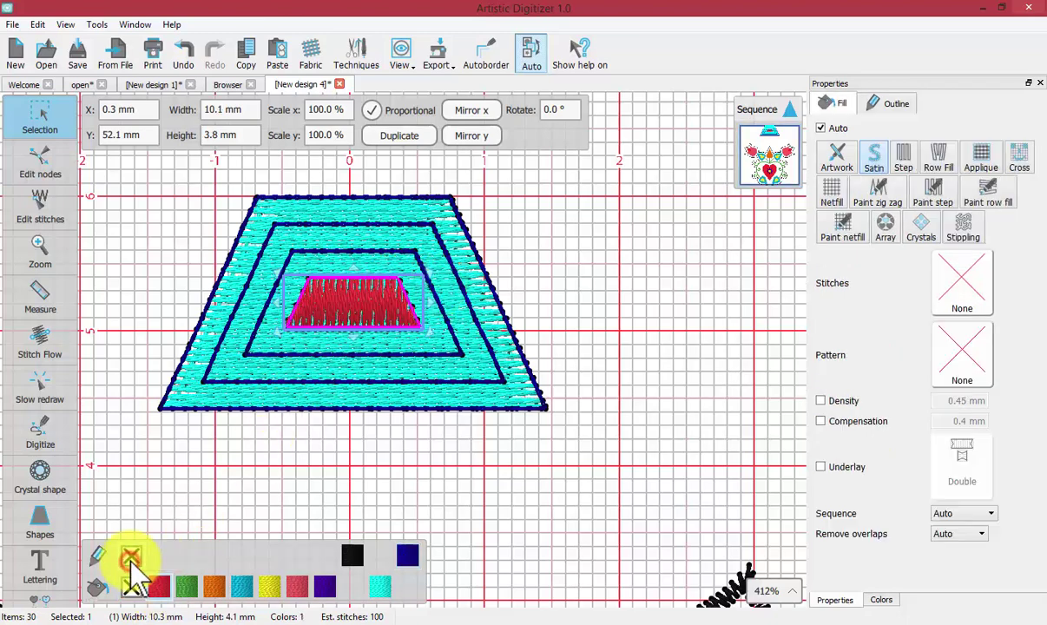
{"action": "left_click", "coordinate": [440, 305]}
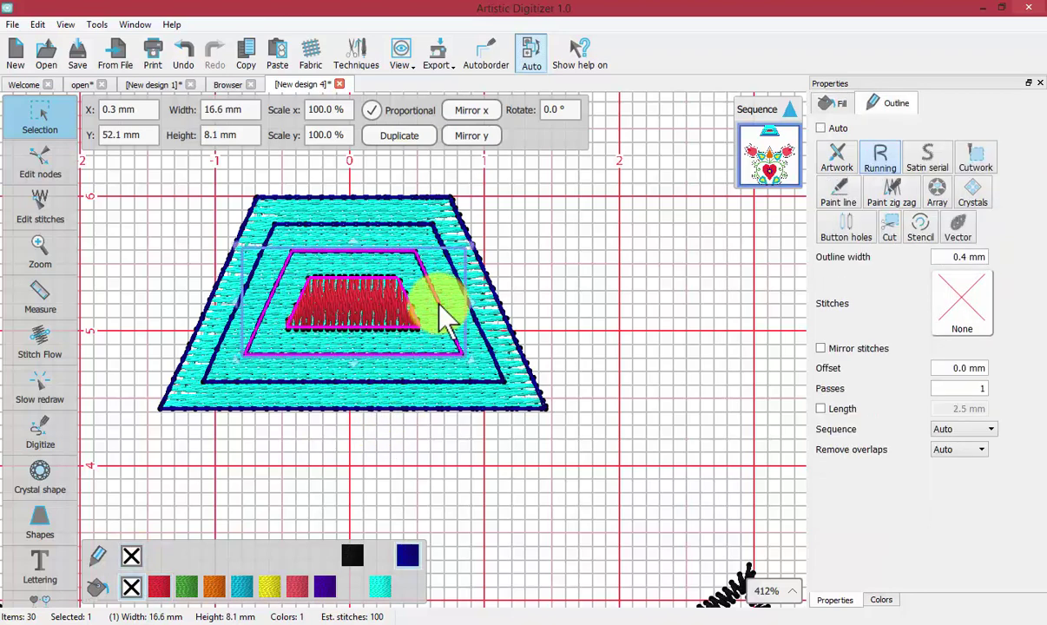
{"action": "left_click", "coordinate": [923, 159]}
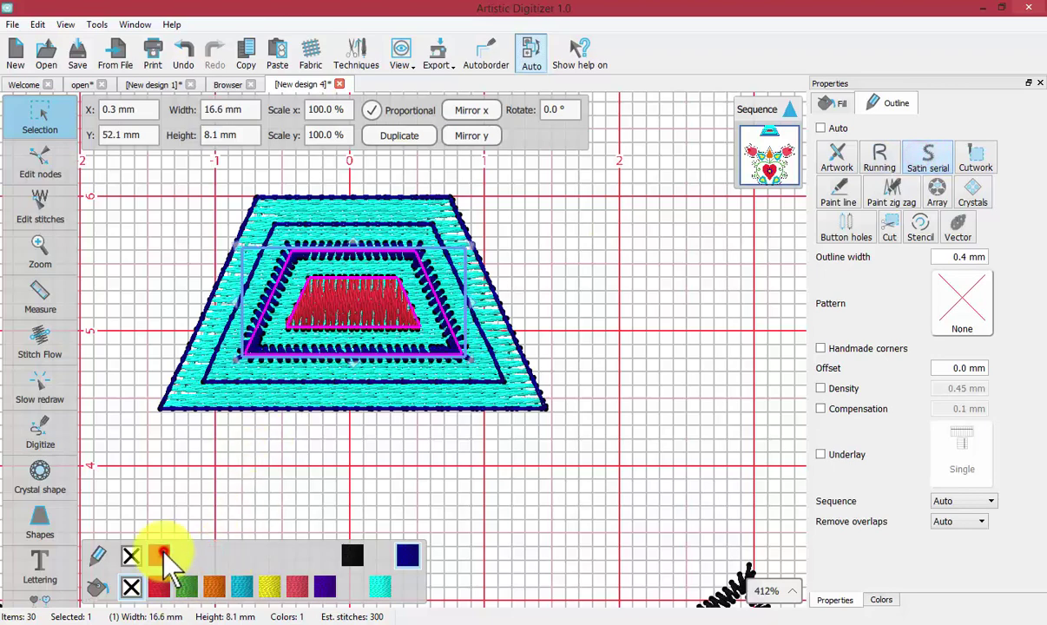
{"action": "left_click", "coordinate": [161, 553]}
- Give the largest inner ring arrow stitch pattern 09 in red
{"action": "left_click", "coordinate": [489, 348]}
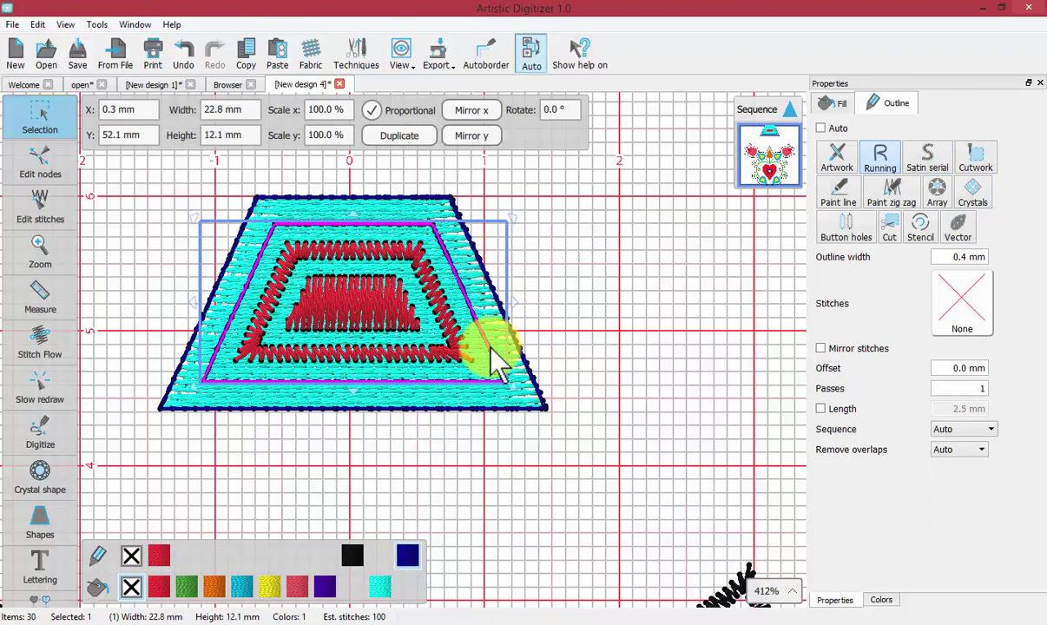
{"action": "left_click", "coordinate": [971, 306]}
{"action": "left_click", "coordinate": [713, 456]}
{"action": "left_click", "coordinate": [157, 555]}
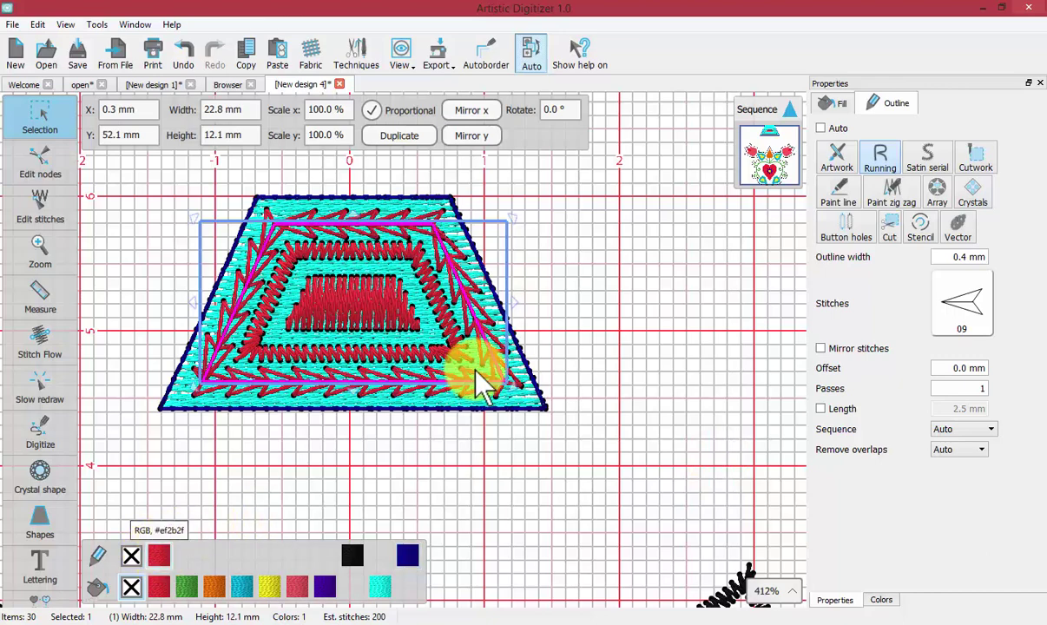
- Make the trapezoid's outer edge a red satin serial border, then deselect it
{"action": "left_click", "coordinate": [527, 375]}
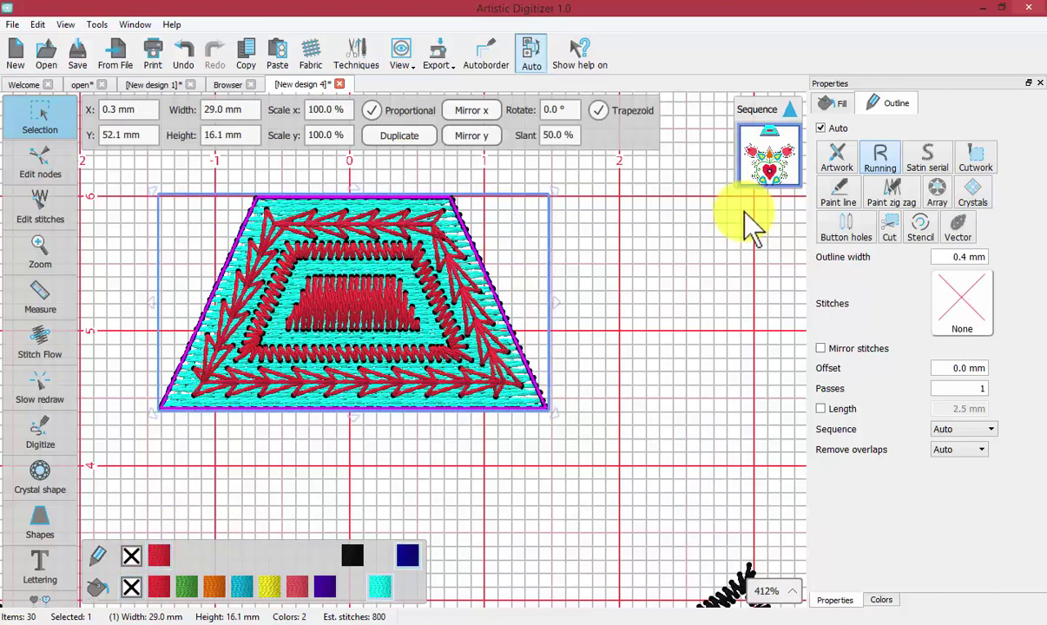
{"action": "left_click", "coordinate": [932, 156]}
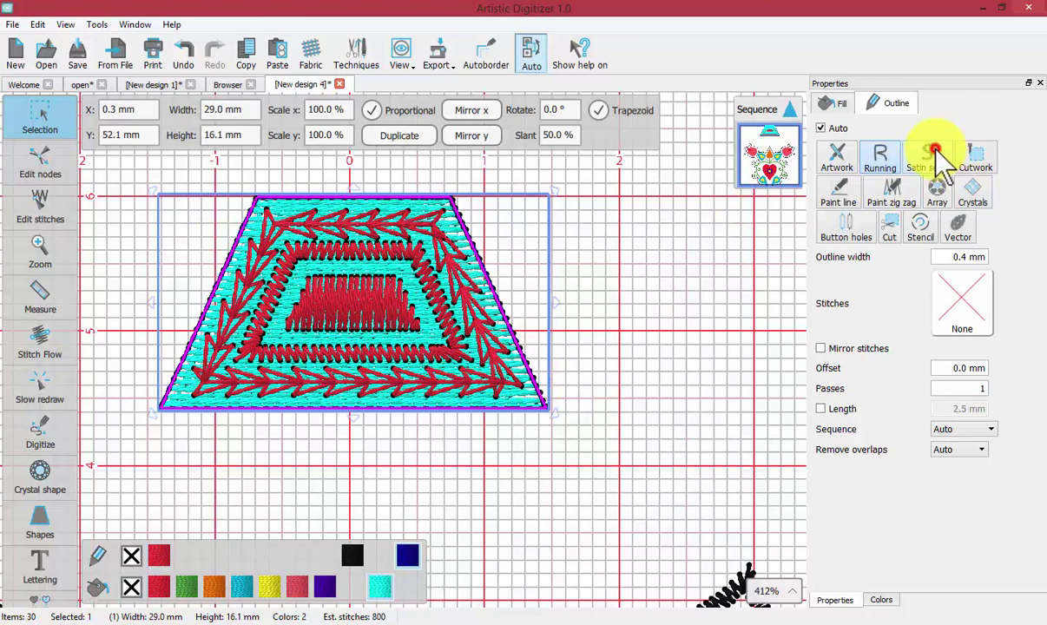
{"action": "left_click", "coordinate": [157, 554]}
{"action": "left_click", "coordinate": [620, 431]}
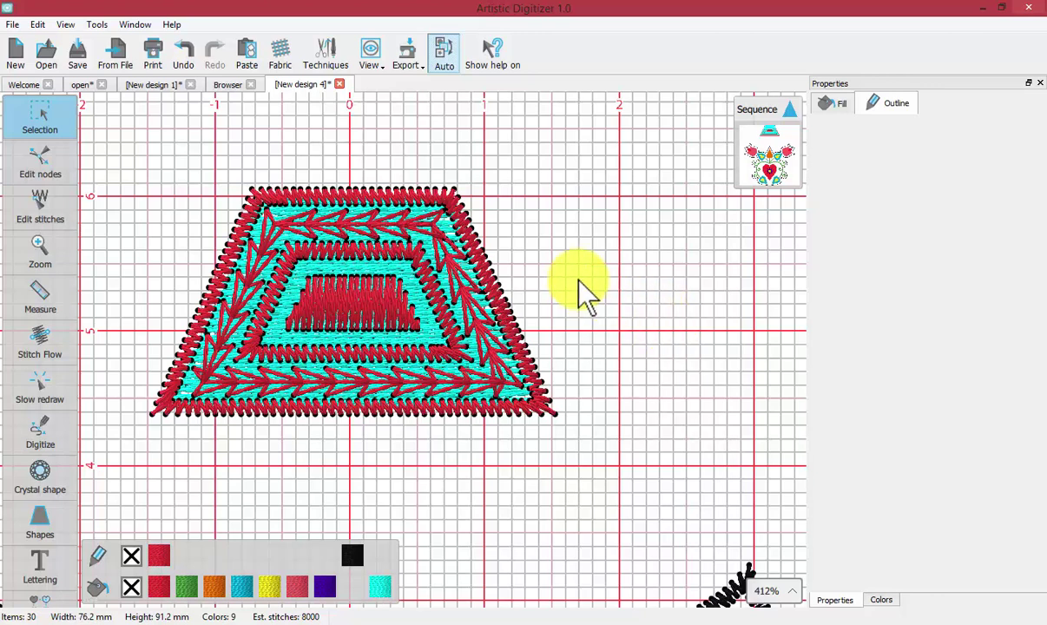
- Draw a cyan pie shape beside the trapezoid
{"action": "left_click", "coordinate": [45, 515]}
{"action": "left_click", "coordinate": [119, 460]}
{"action": "left_click_drag", "start_coordinate": [598, 210], "coordinate": [712, 366]}
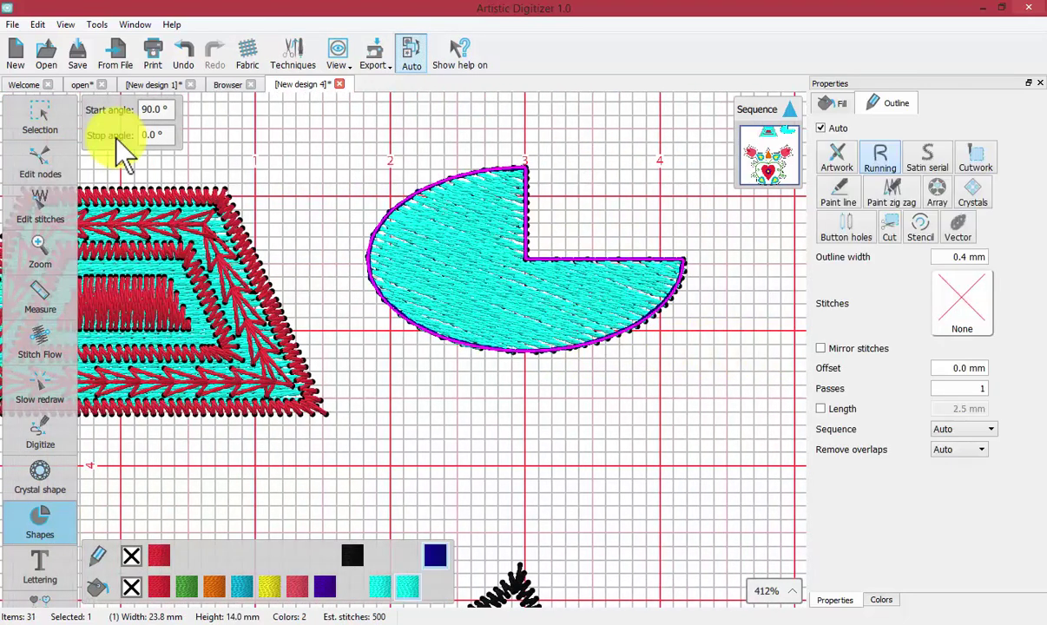
- Add a single outside satin serial autoborder to the pie at 0.0 mm distance, repeat 1
{"action": "left_click", "coordinate": [33, 111]}
{"action": "left_click", "coordinate": [98, 112]}
{"action": "left_click", "coordinate": [486, 54]}
{"action": "double_click", "coordinate": [469, 215]}
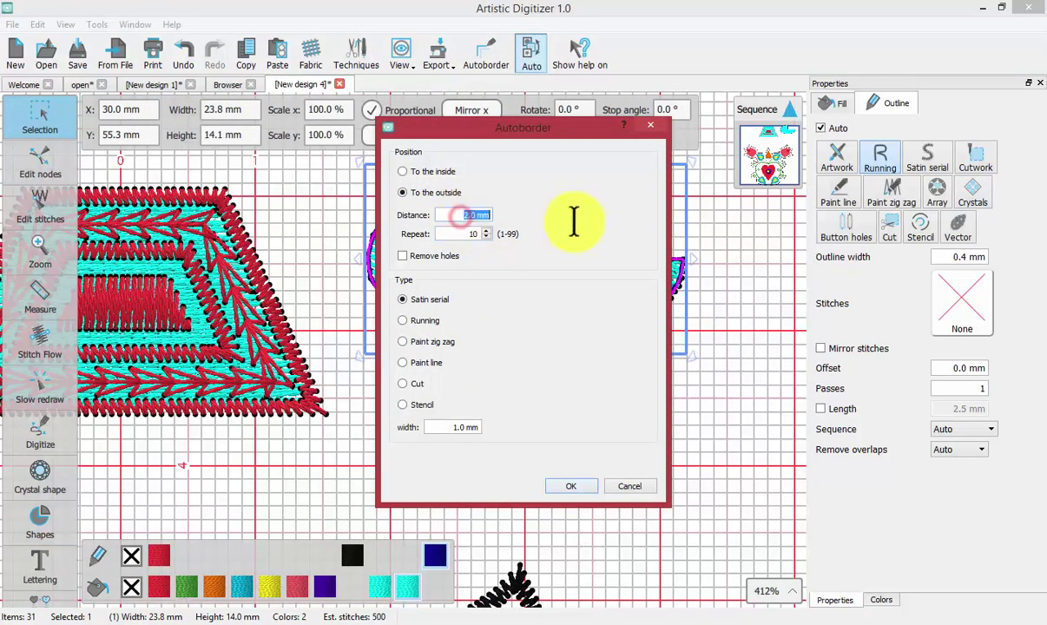
{"action": "type", "text": "0"}
{"action": "double_click", "coordinate": [473, 234]}
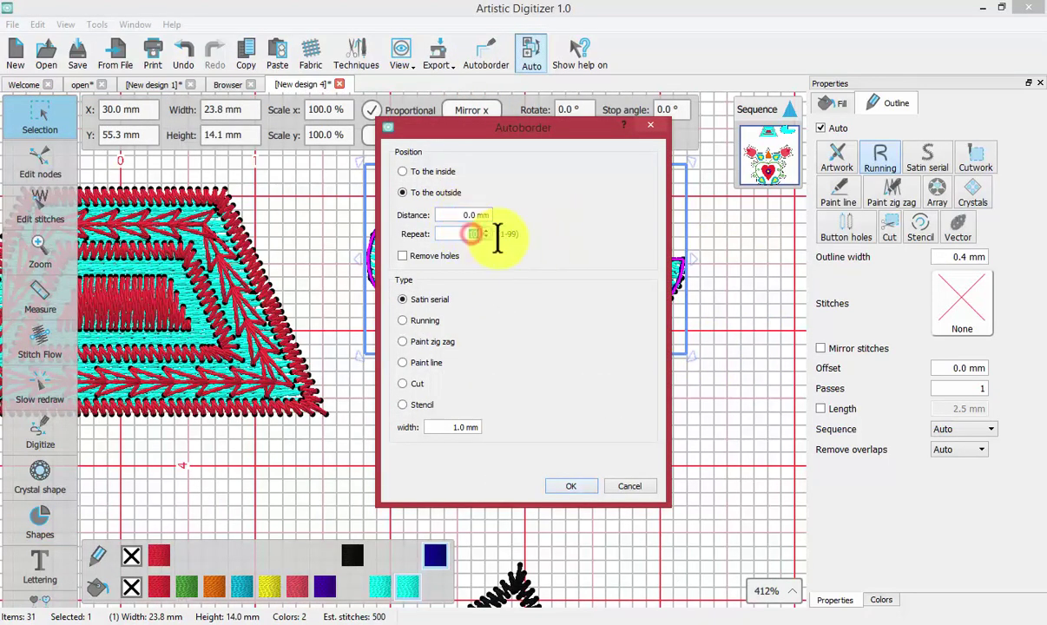
{"action": "type", "text": "1"}
{"action": "left_click", "coordinate": [578, 487]}
{"action": "left_click", "coordinate": [589, 492]}
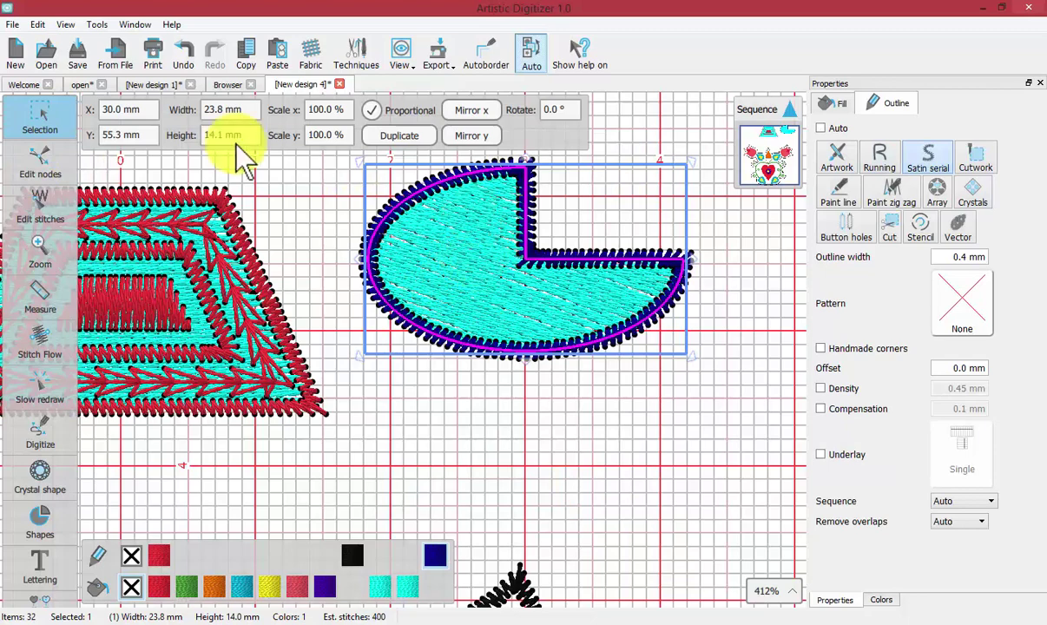
- Drag the pie's satin border down-right to X 33.2, Y 44.8 mm, then reselect the pie
{"action": "left_click", "coordinate": [33, 112]}
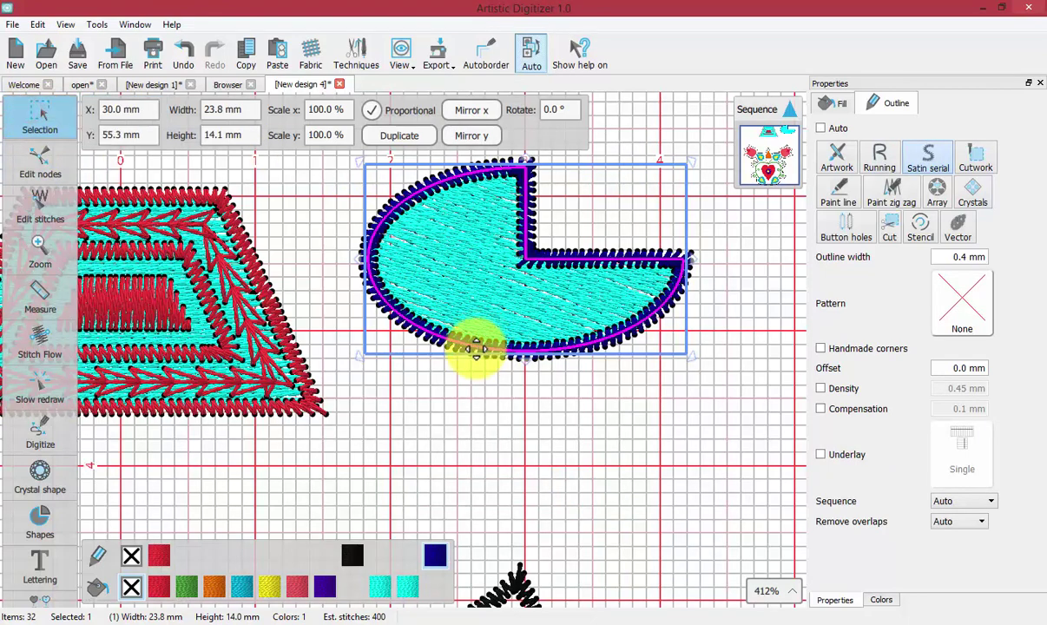
{"action": "left_click_drag", "start_coordinate": [476, 349], "coordinate": [519, 490]}
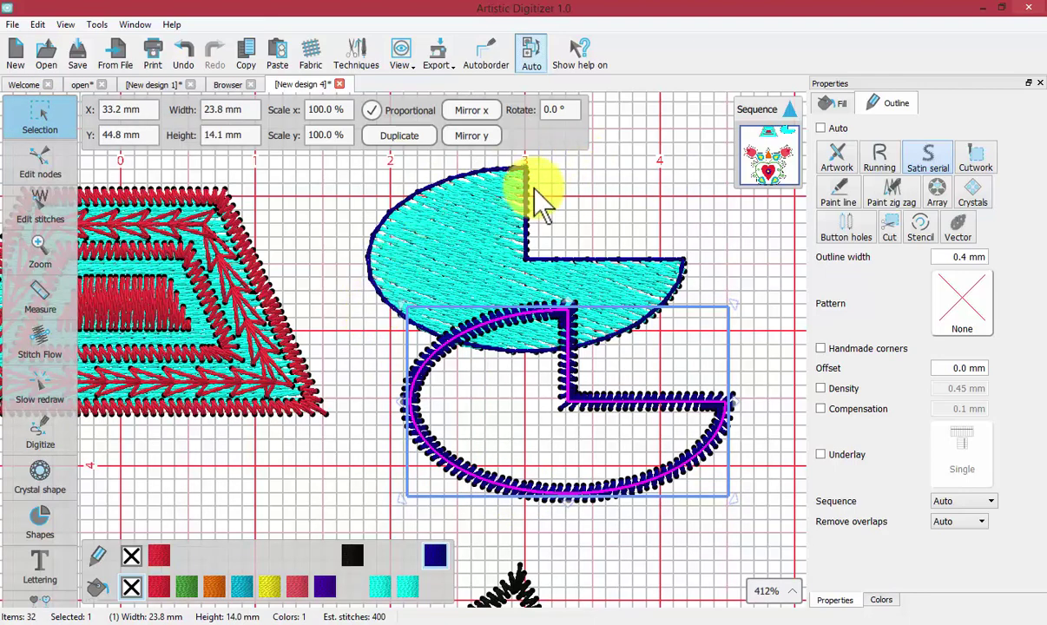
{"action": "left_click", "coordinate": [594, 192]}
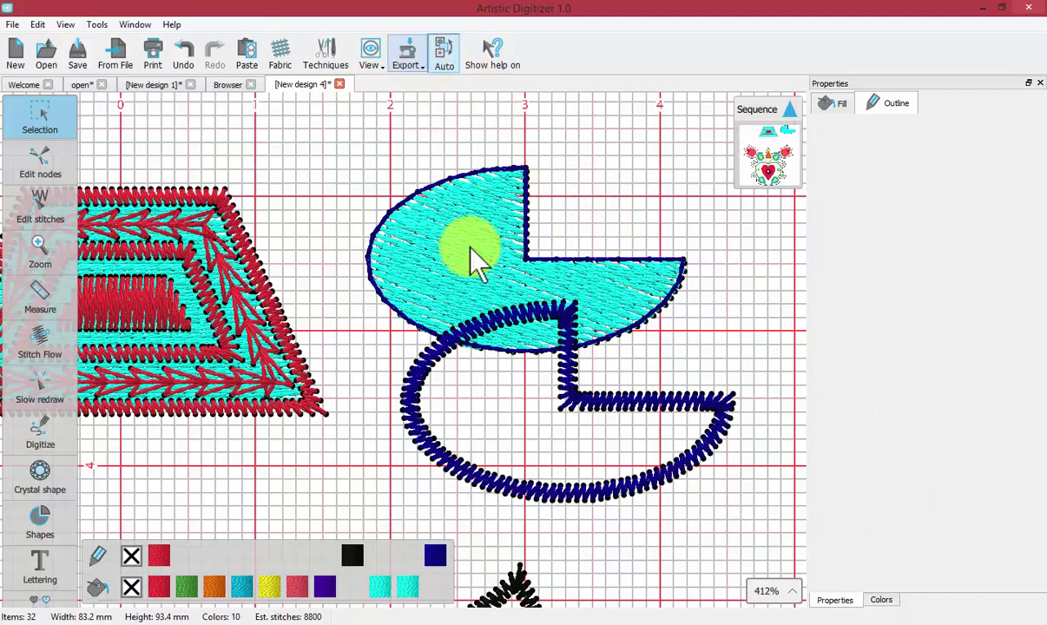
{"action": "left_click", "coordinate": [508, 225]}
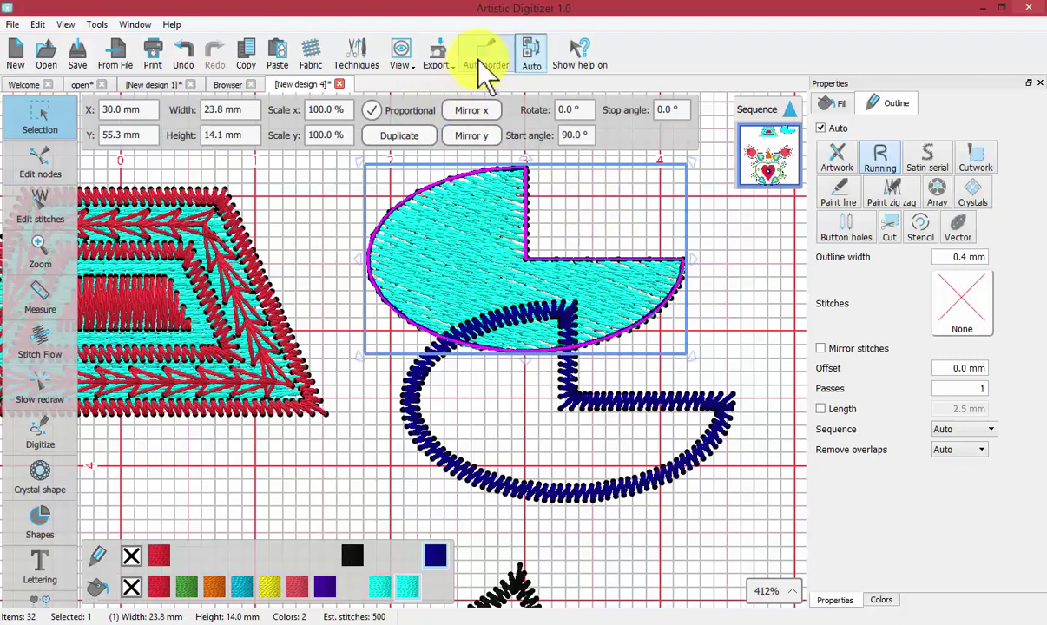